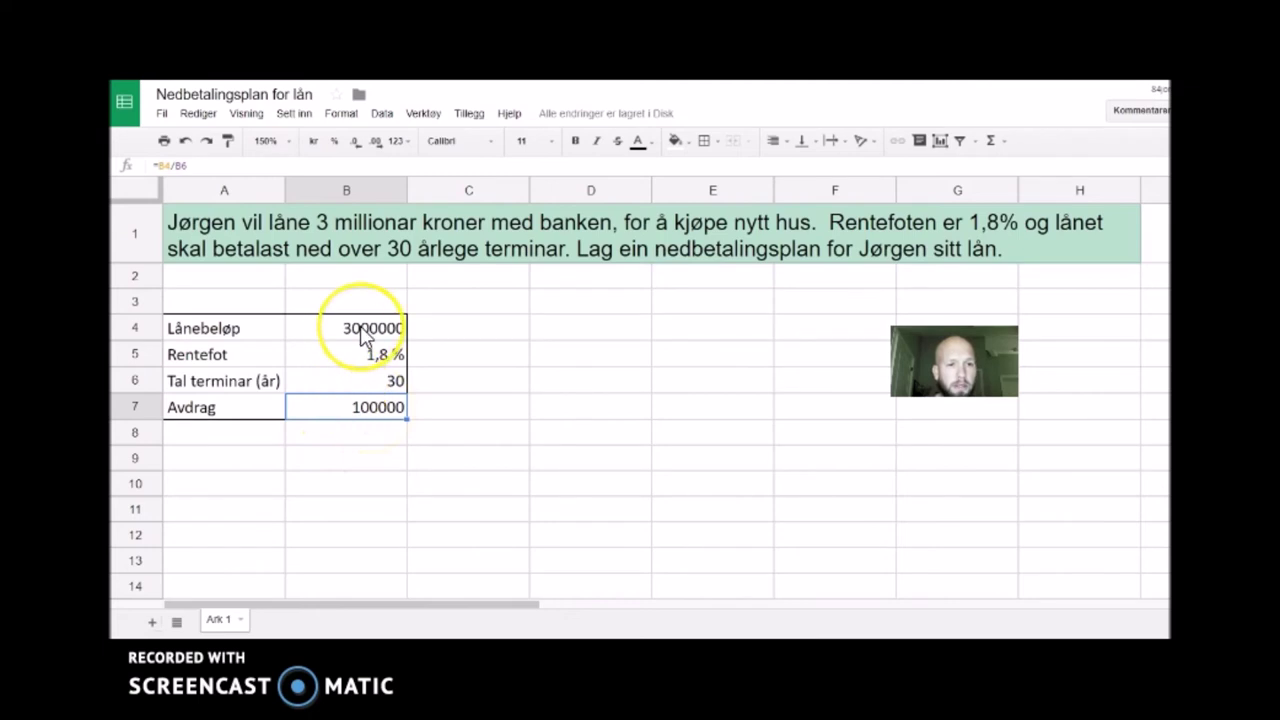
Add a pink header row in A9:E9 reading Termin (år), Restlån, Renter, Avdrag and Terminbeløp
left_click(385, 380)
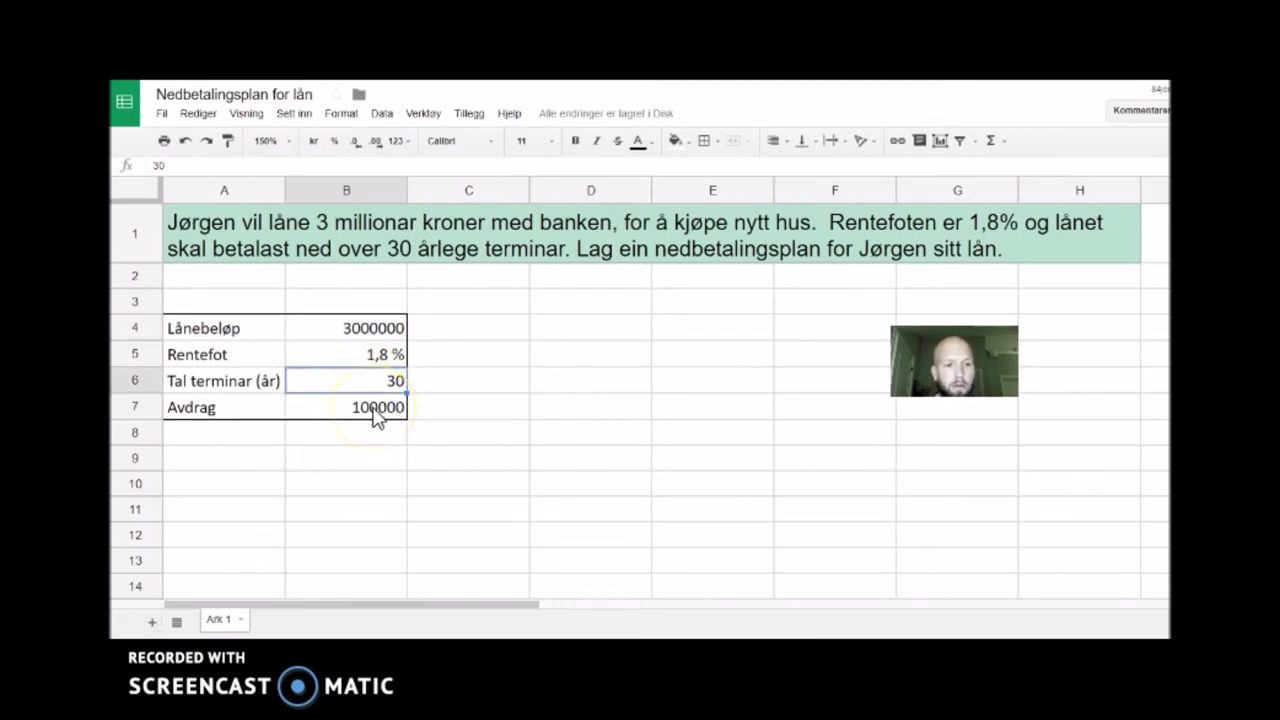
left_click(377, 412)
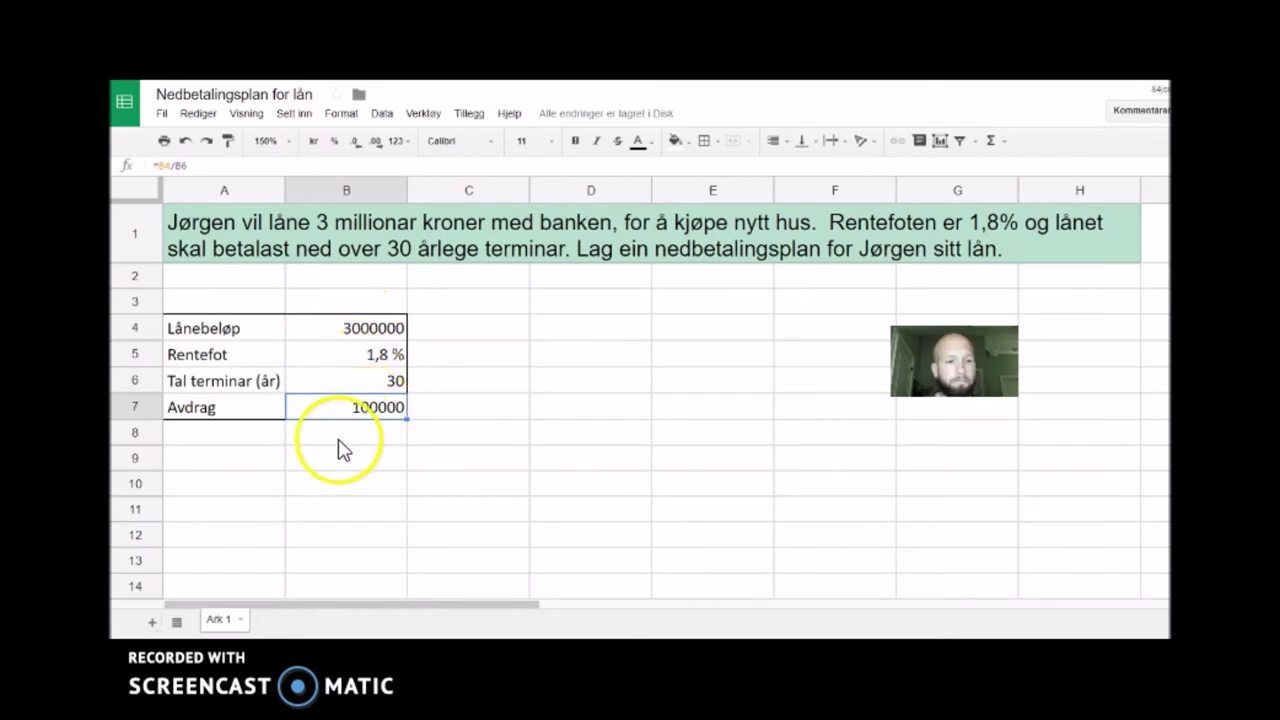
left_click(256, 466)
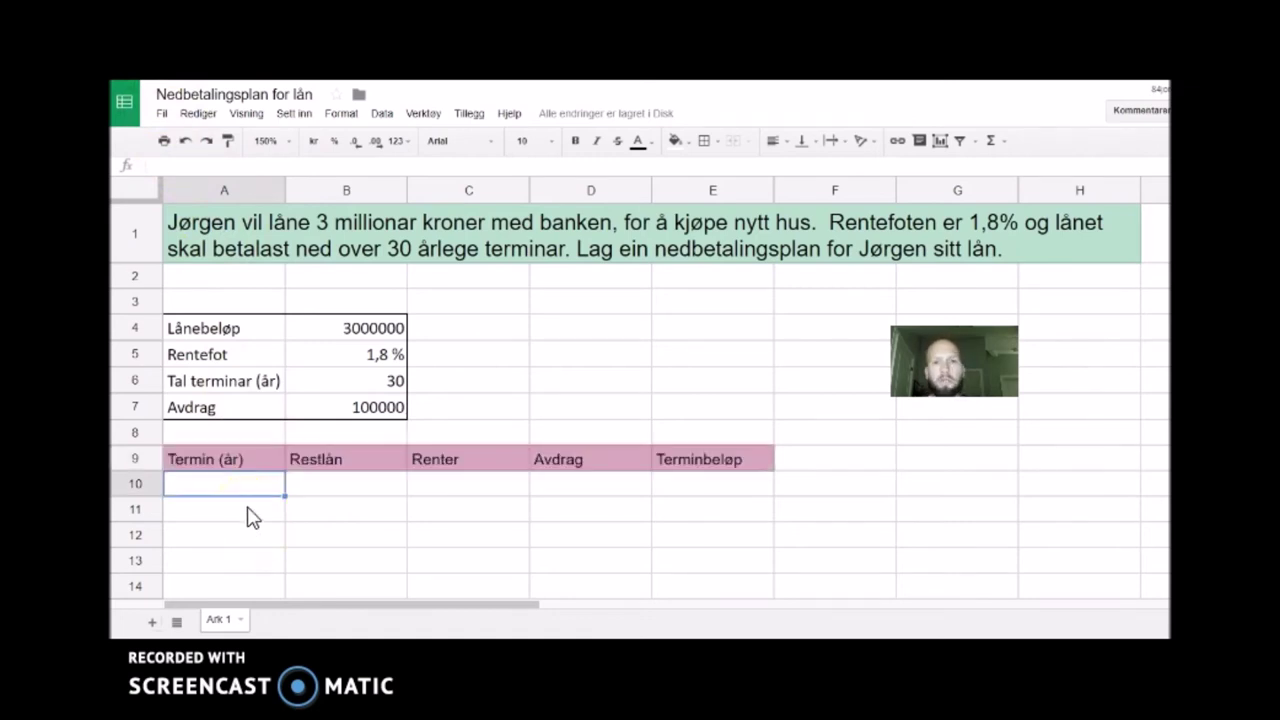
Number the terms in the Termin (år) column by entering 1 and 2 from A10 and extending the series to 30 in A39
left_click(240, 493)
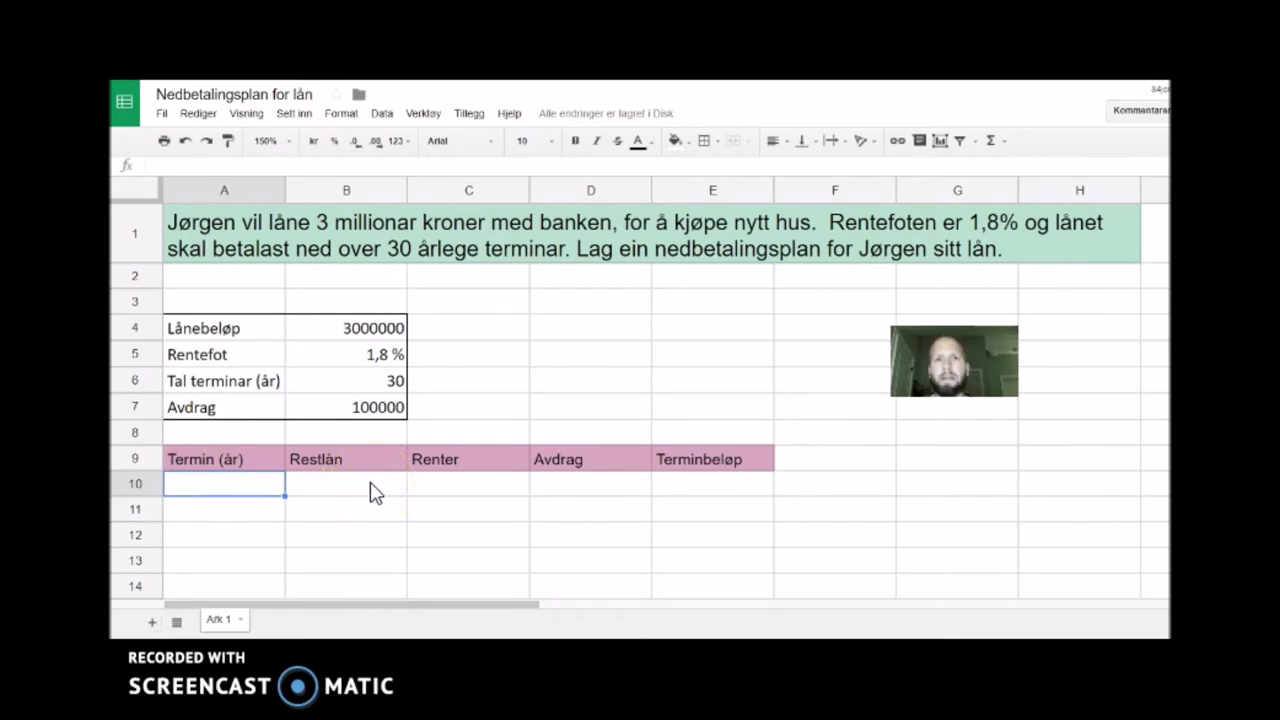
left_click(258, 465)
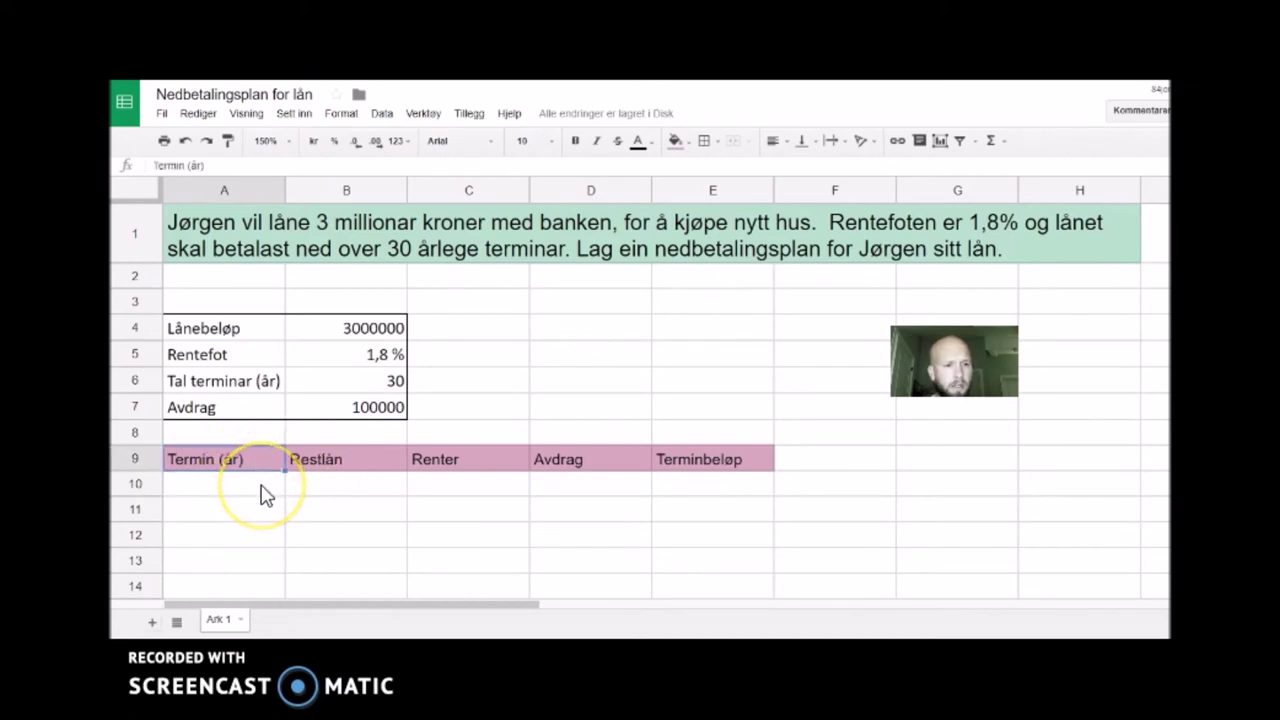
left_click(264, 492)
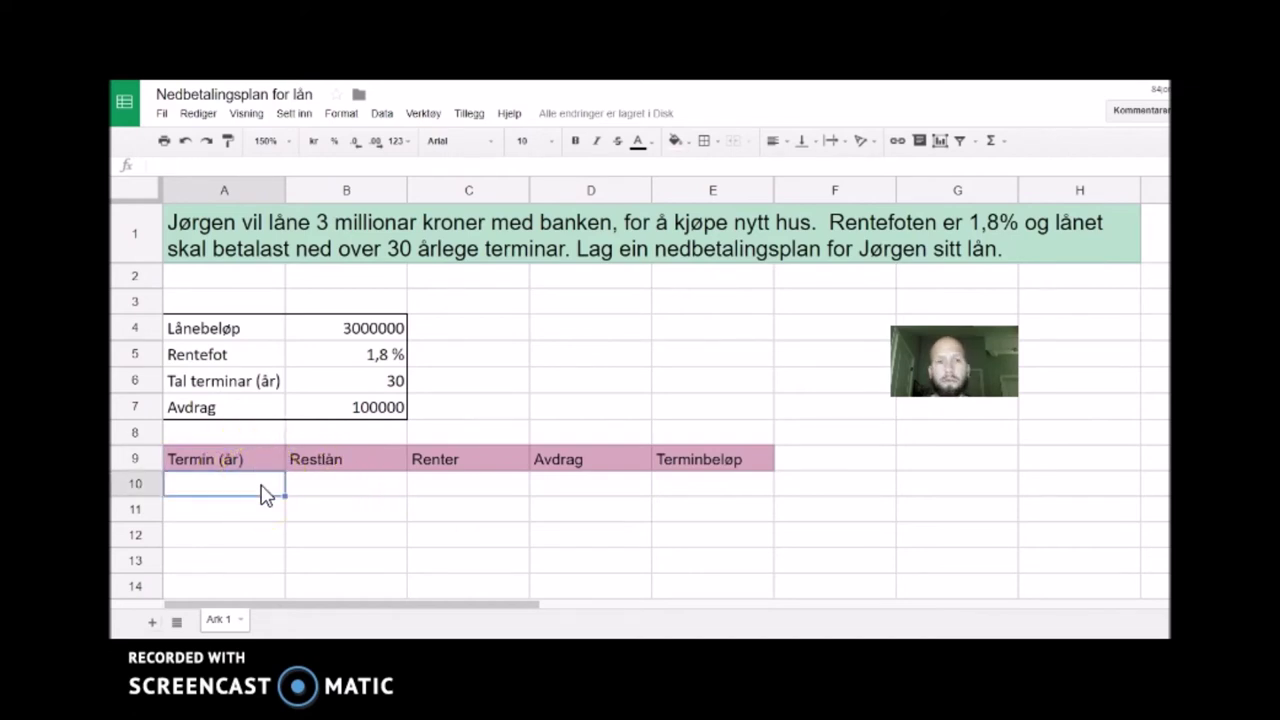
type("1")
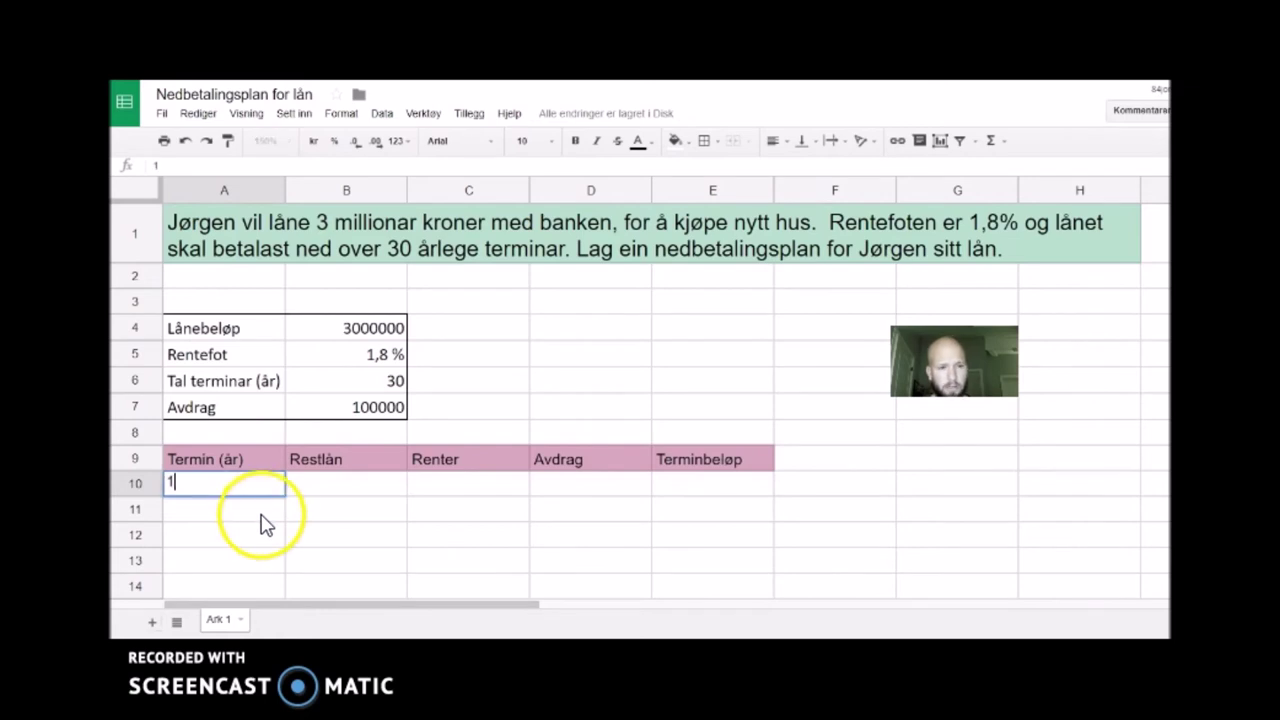
key("Return")
type("2")
key("Return")
left_click_drag(265, 487, 282, 577)
scroll(312, 575, "down", 2)
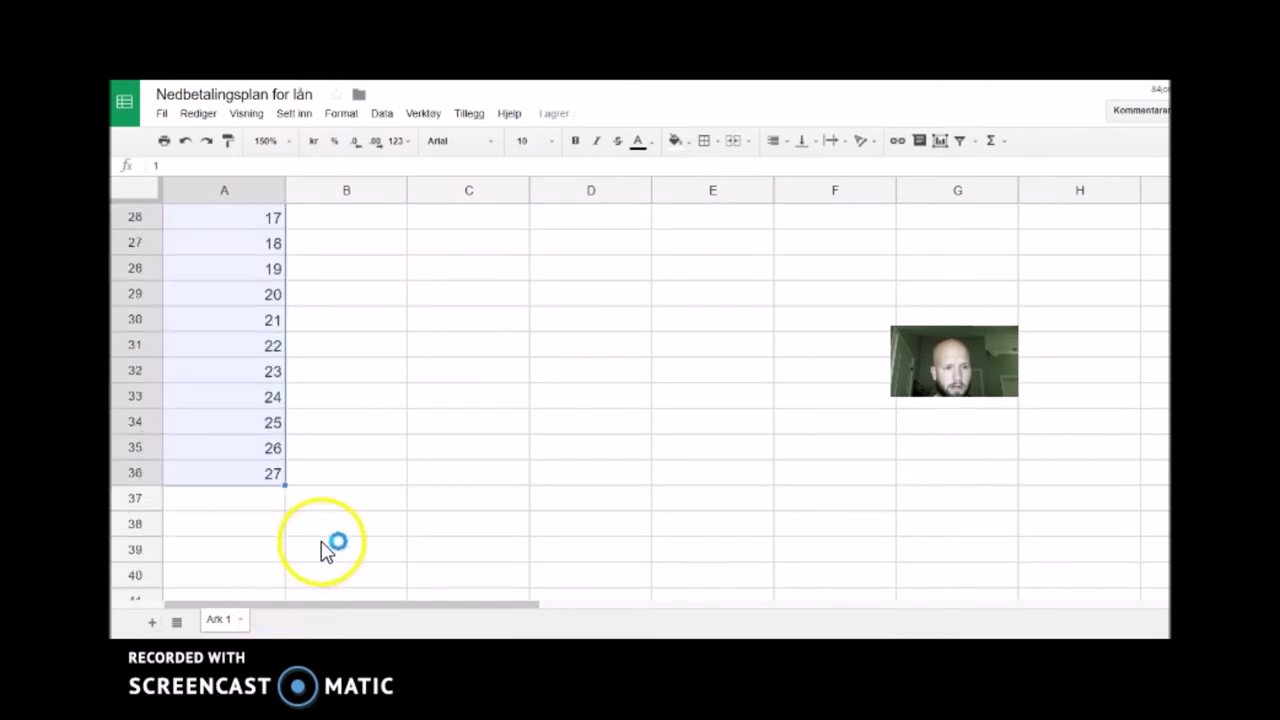
left_click_drag(283, 550, 286, 557)
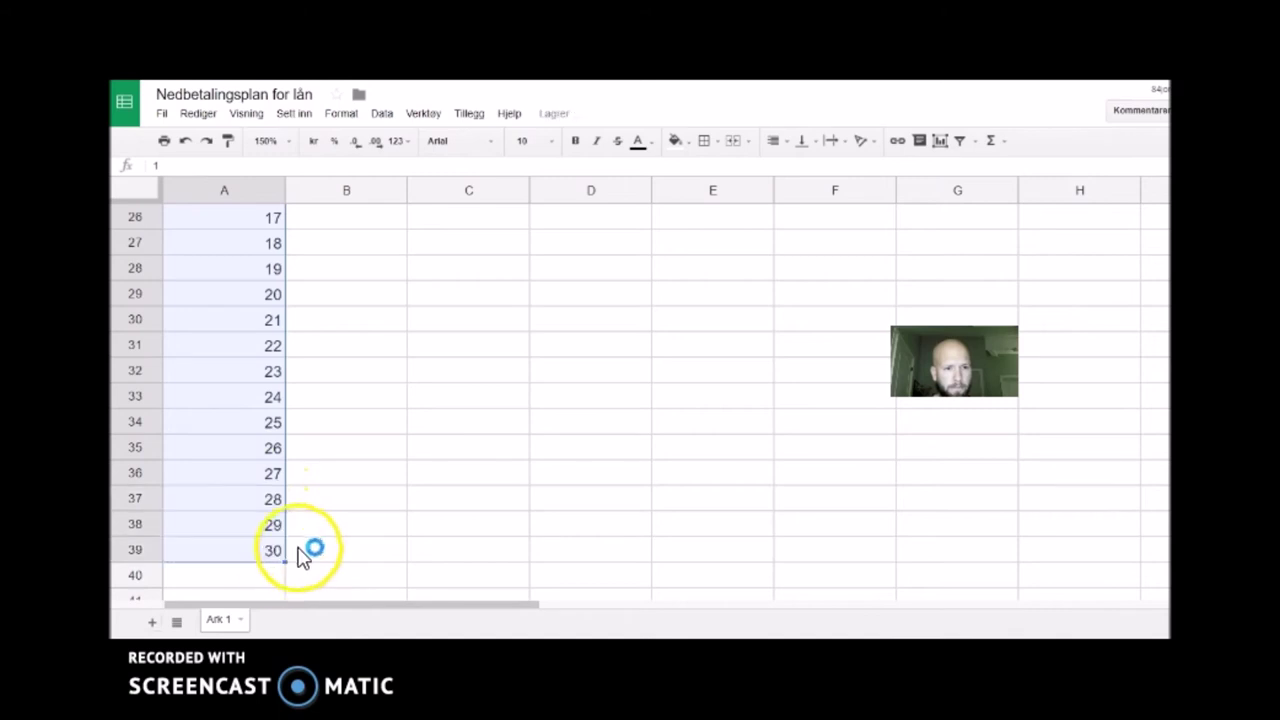
Link the first Restlån cell, B10, to the loan amount with the formula =B4
scroll(357, 509, "up", 8)
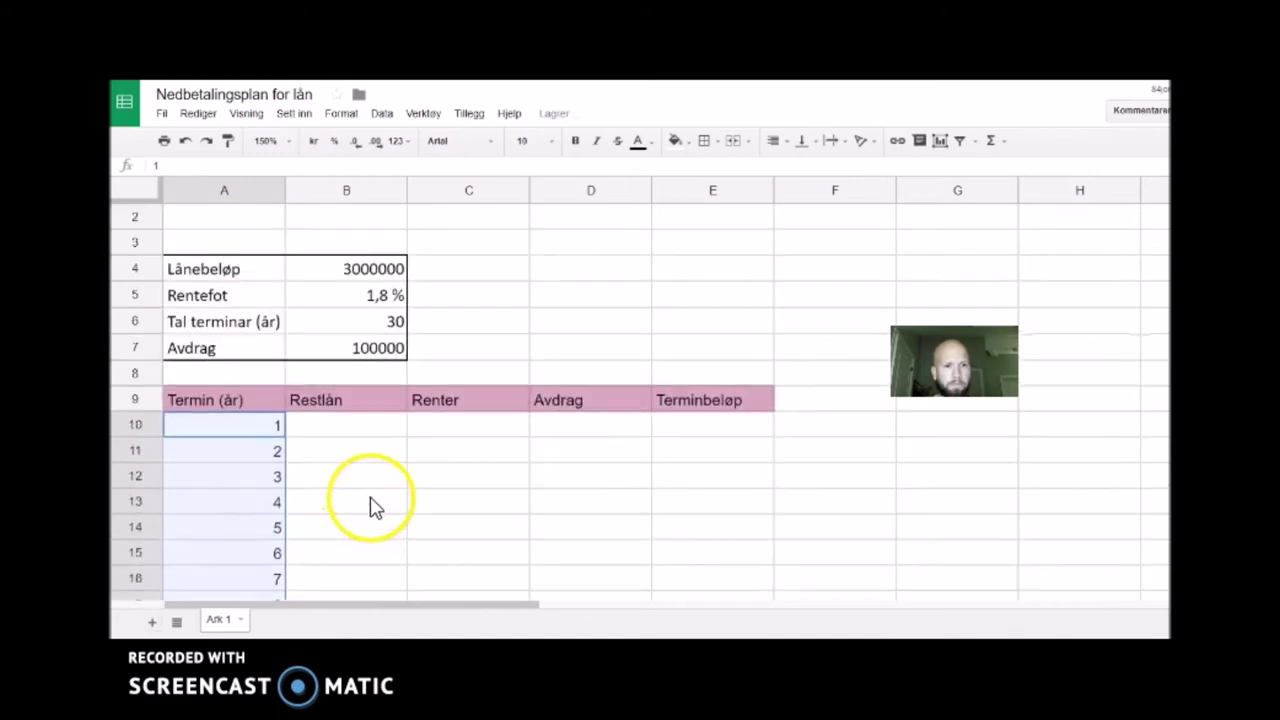
left_click(363, 431)
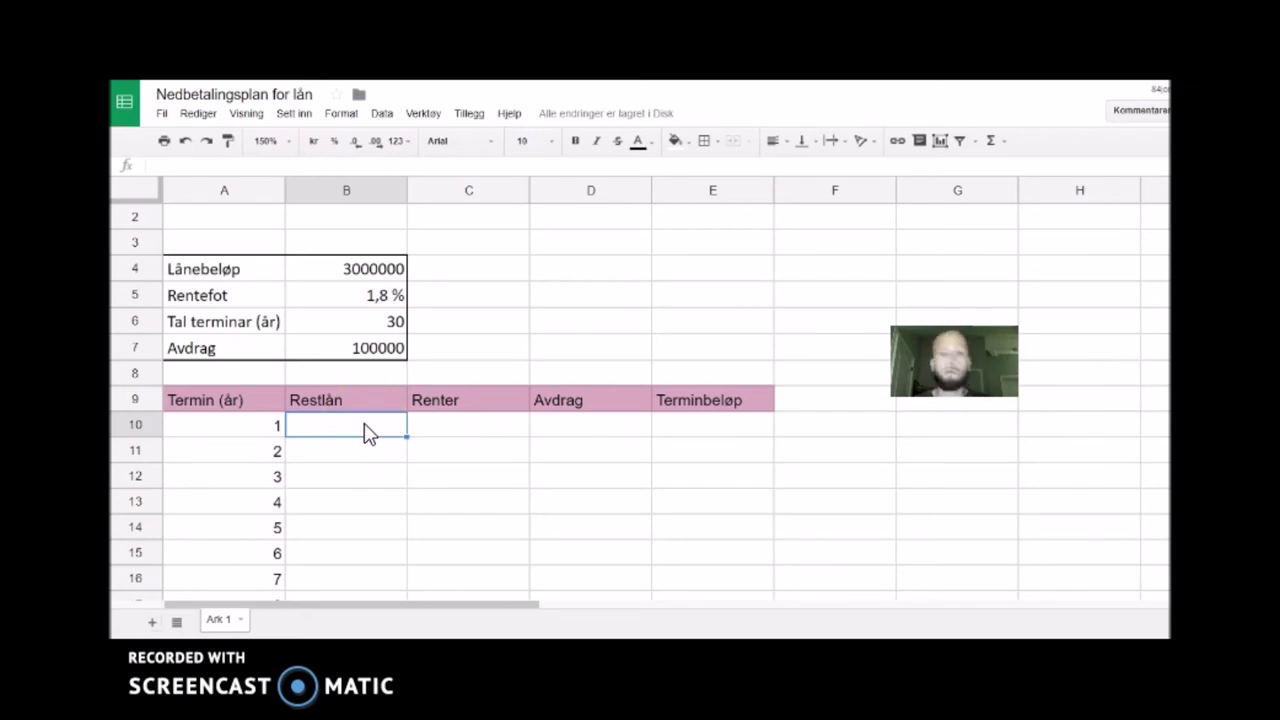
type("=")
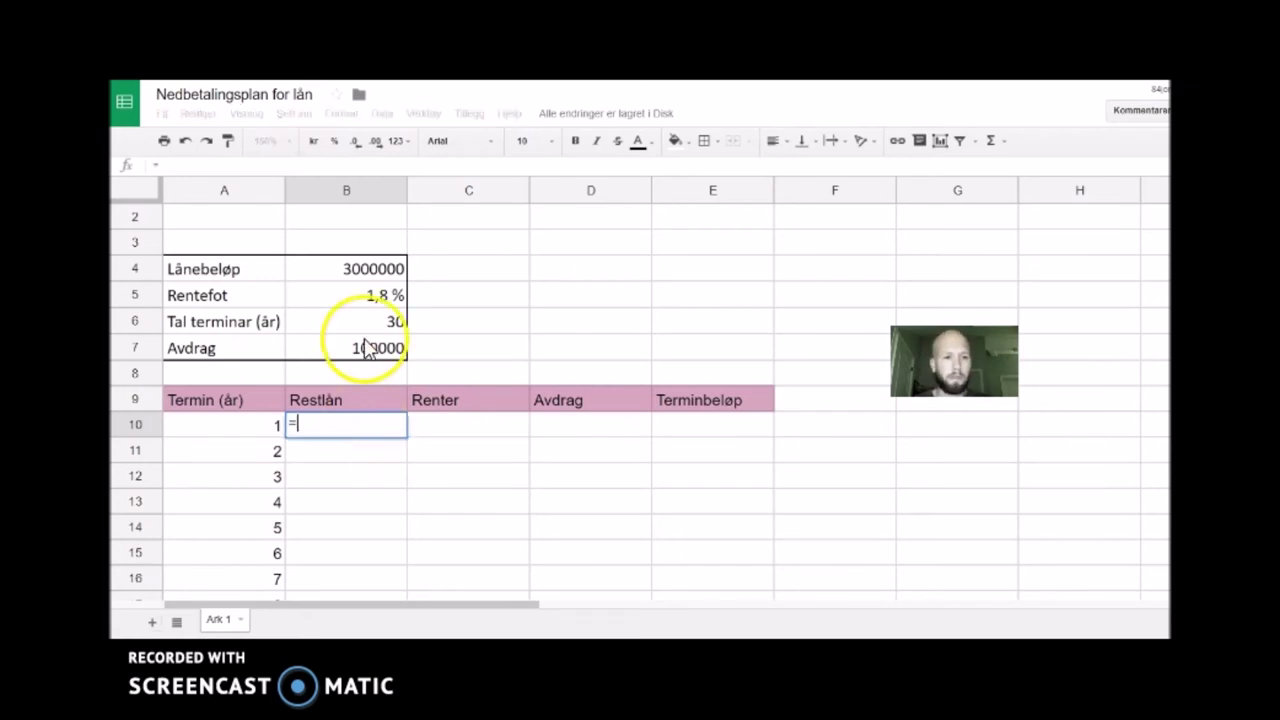
left_click(365, 272)
key("Return")
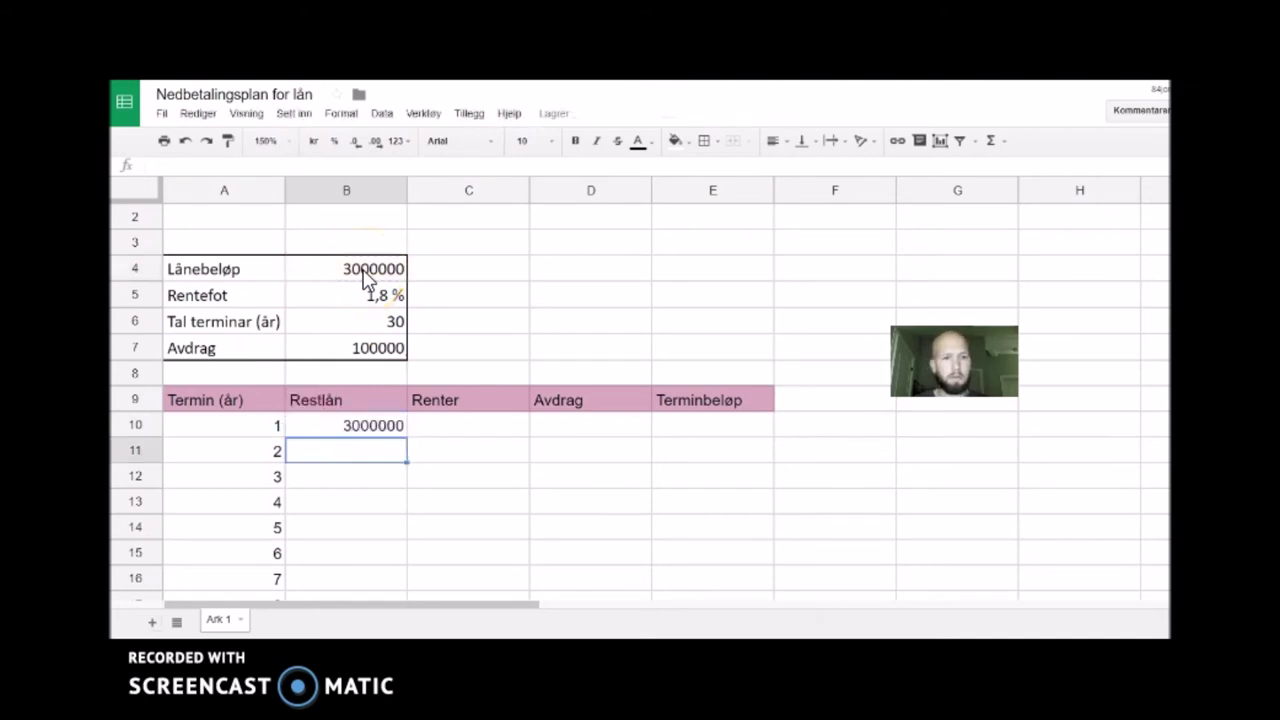
Calculate the first term's interest in C10 with the formula =B10*B5
left_click(459, 431)
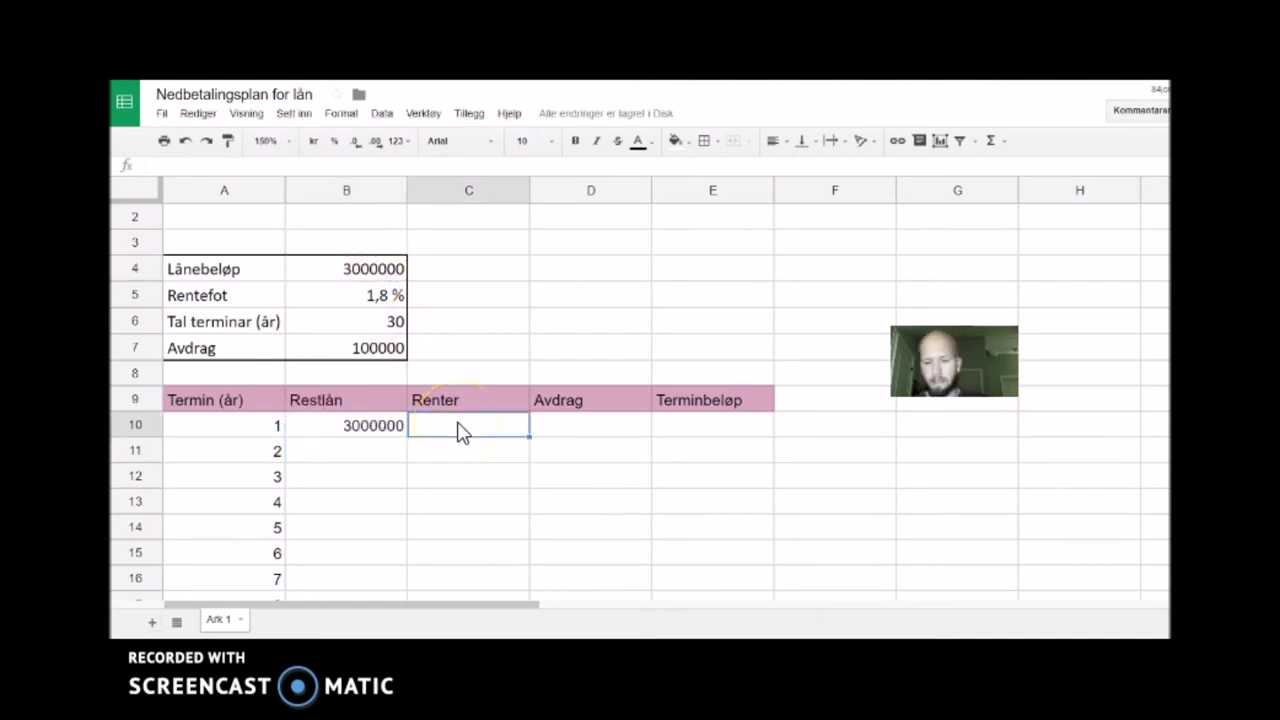
type("=")
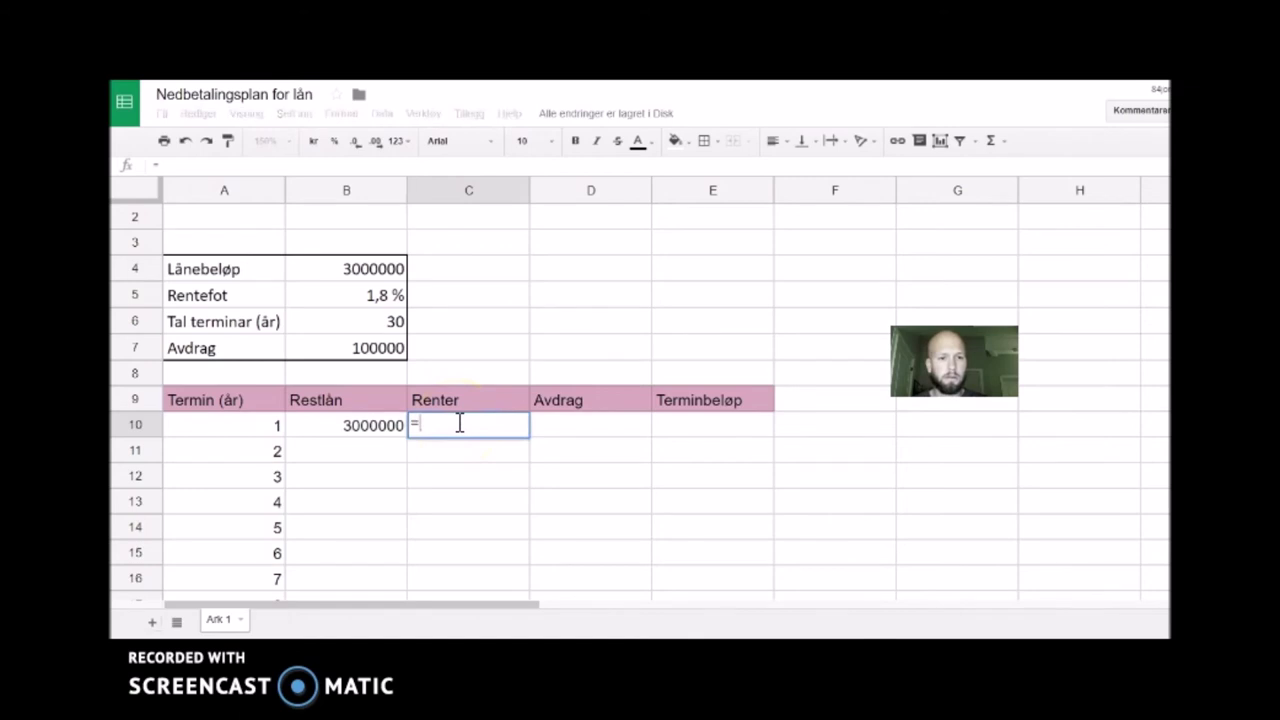
left_click(368, 427)
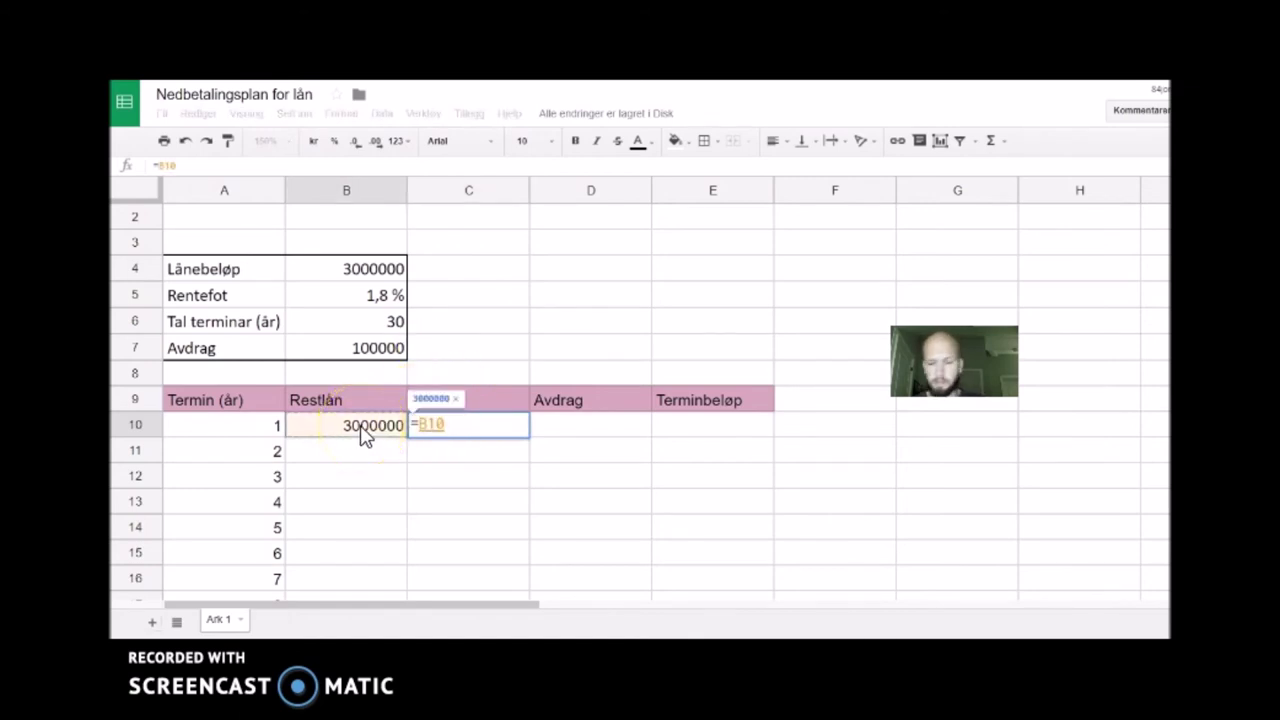
type("*")
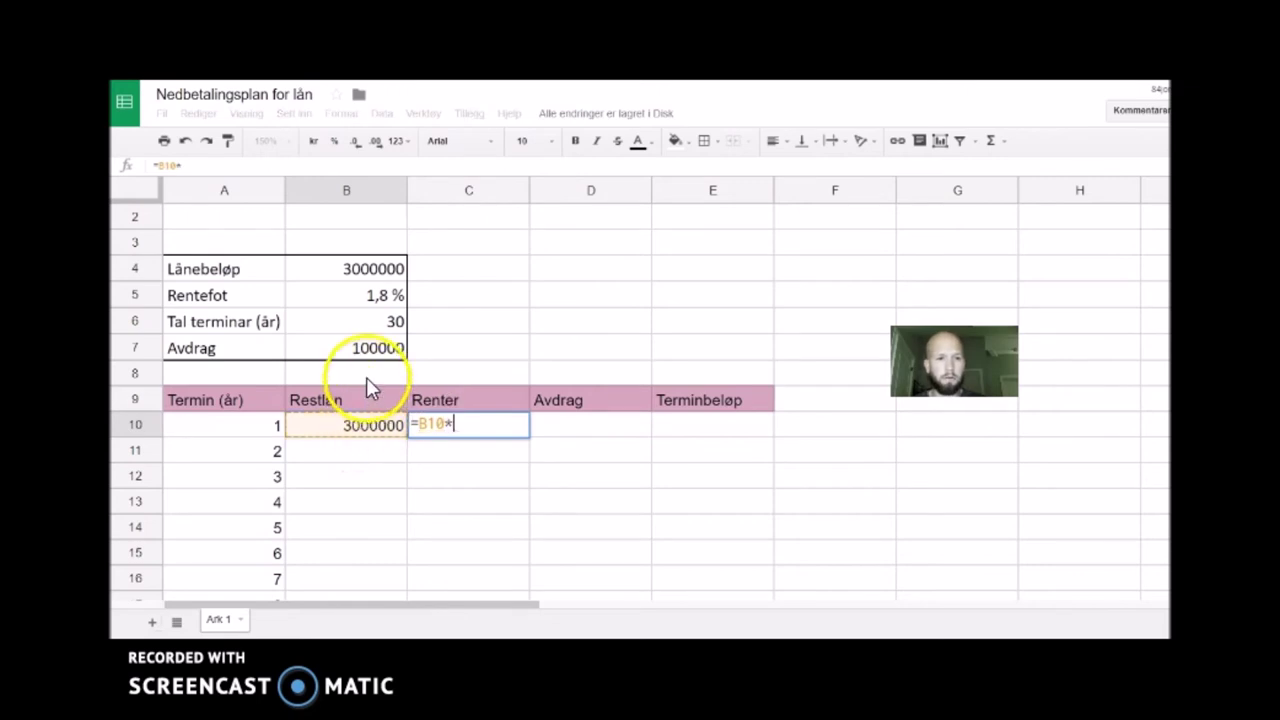
left_click(372, 298)
key("Return")
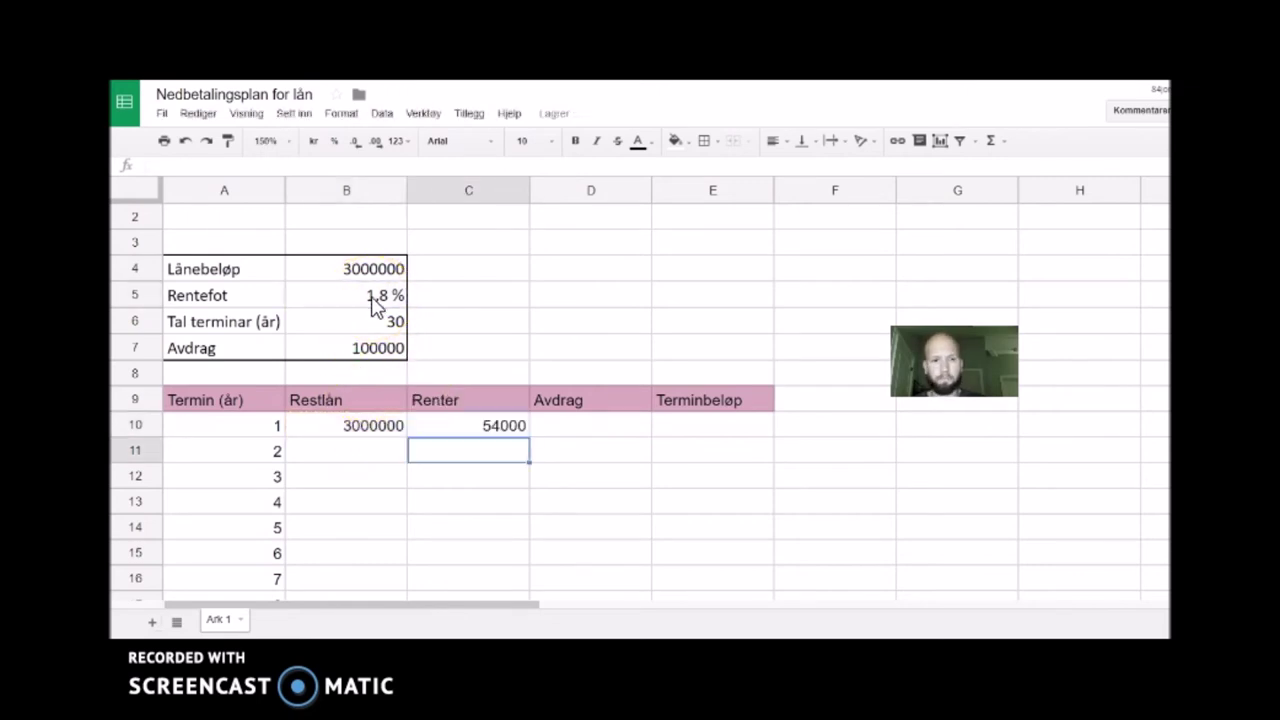
Make the interest rate reference in C10 absolute so the formula reads =B10*$B$5
left_click(505, 428)
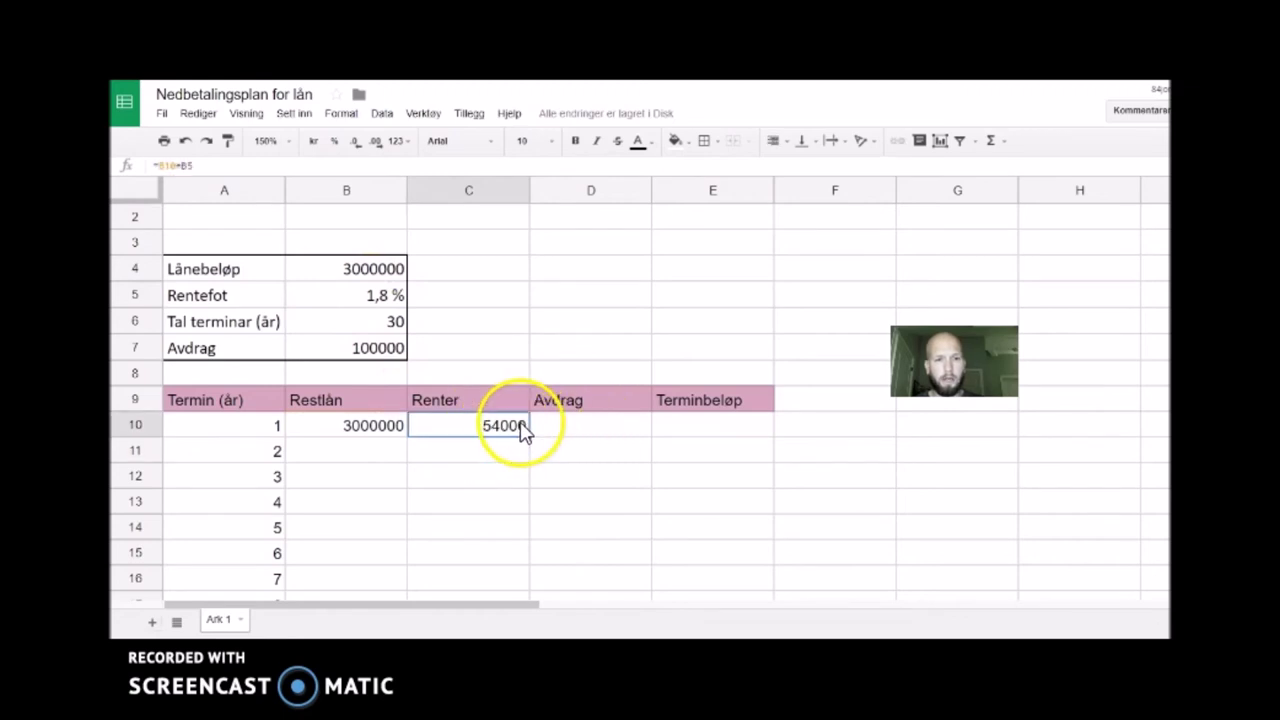
double_click(514, 427)
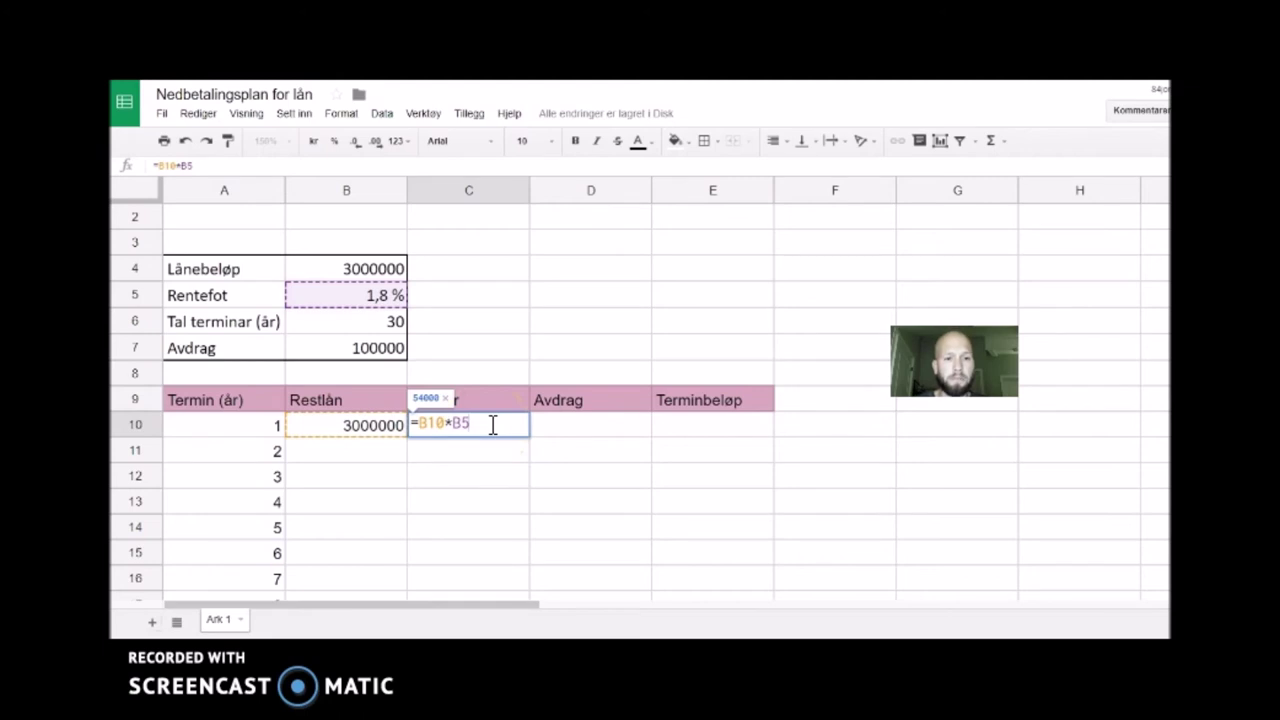
left_click(490, 425)
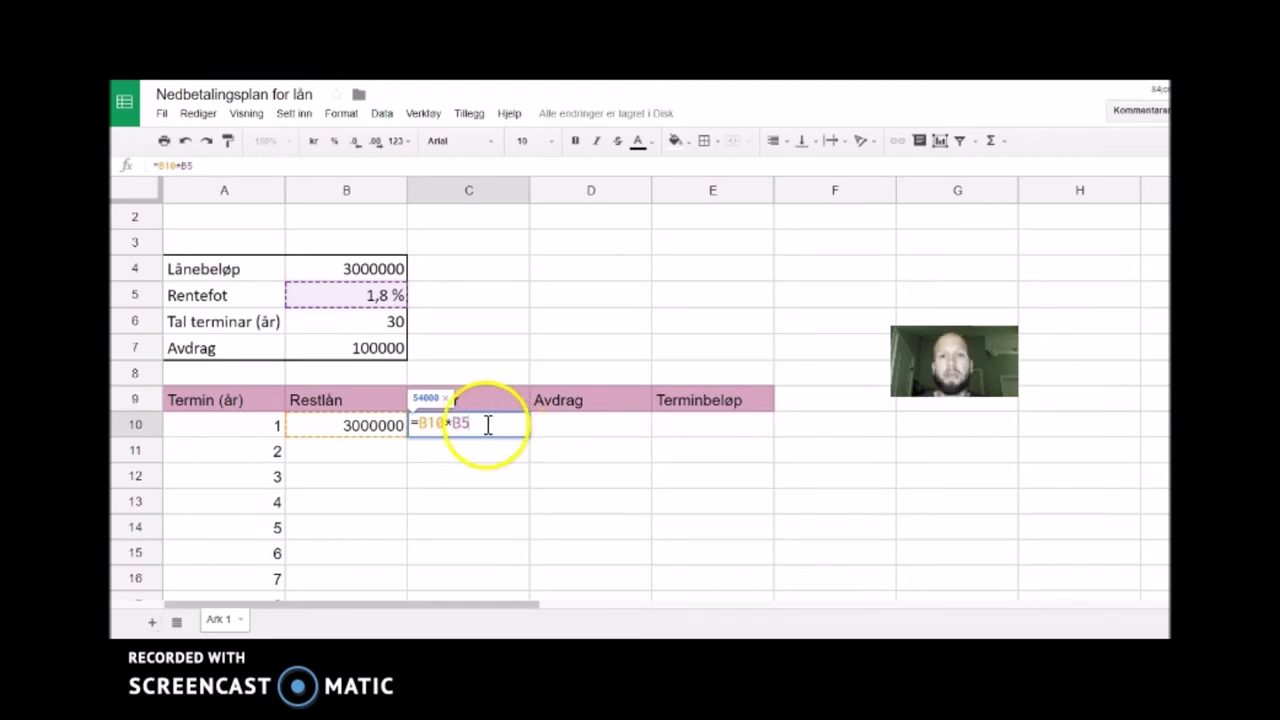
key("Left")
key("Left")
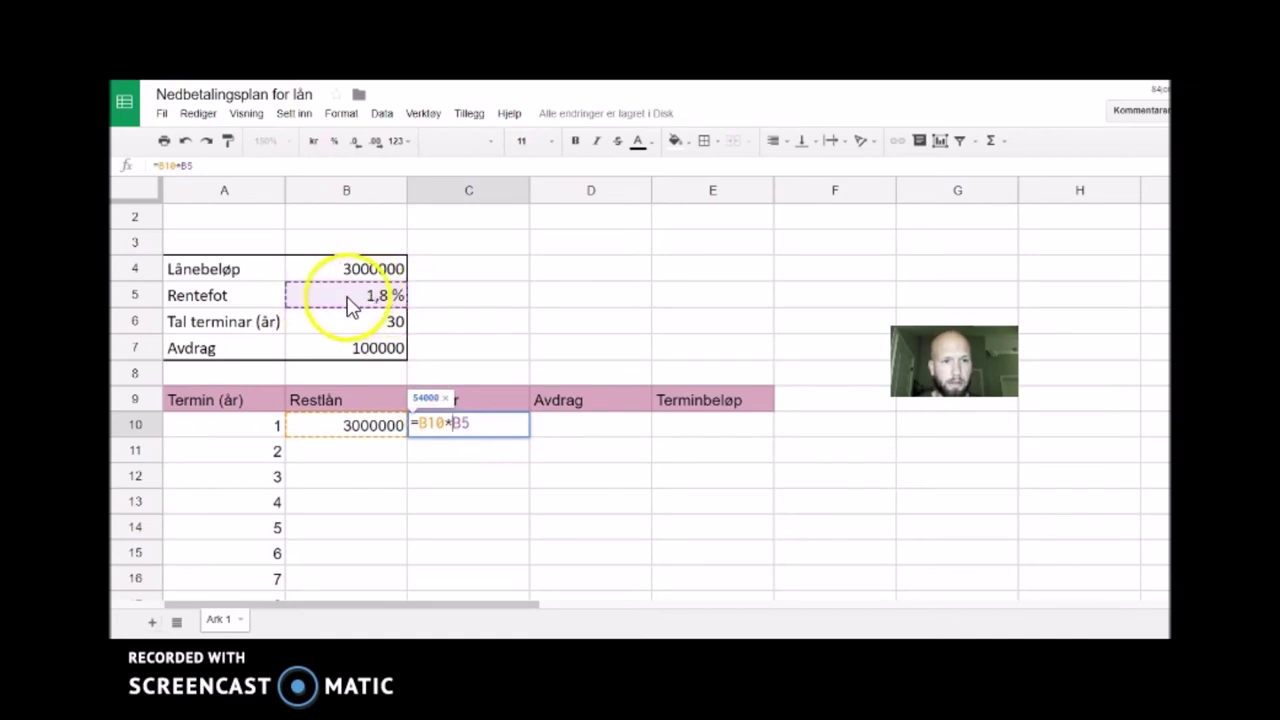
type("$B")
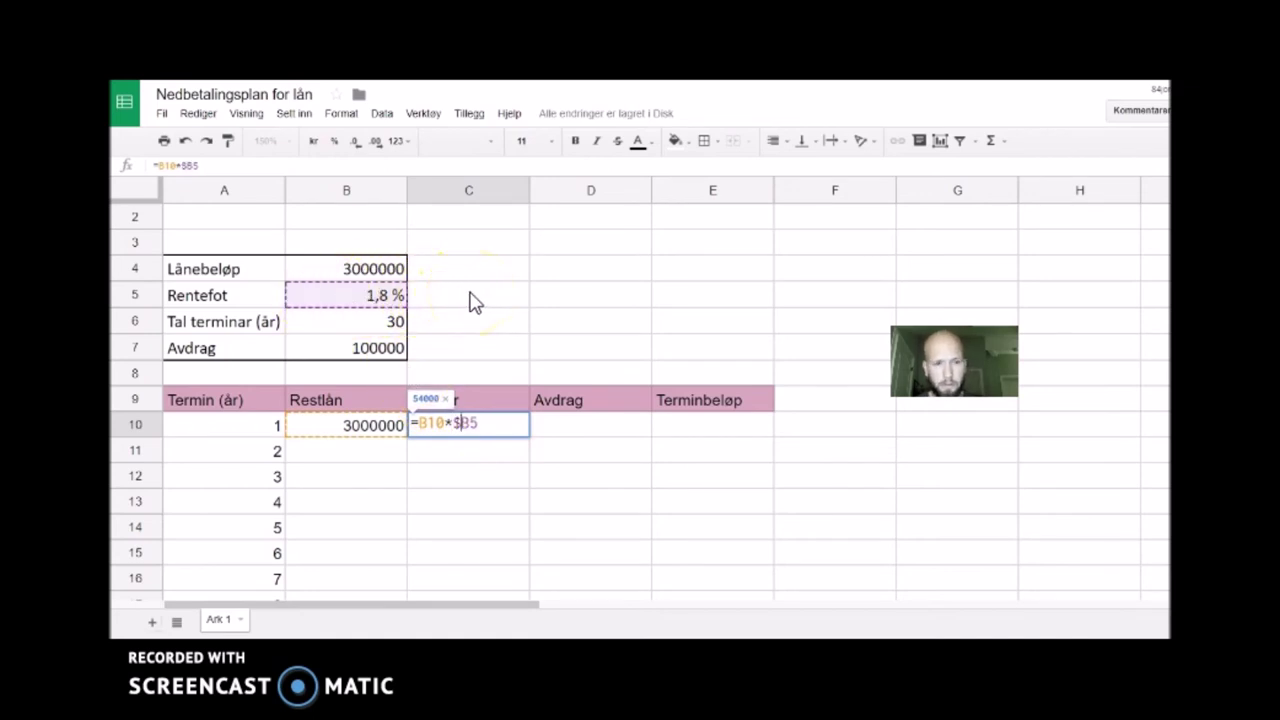
type("$")
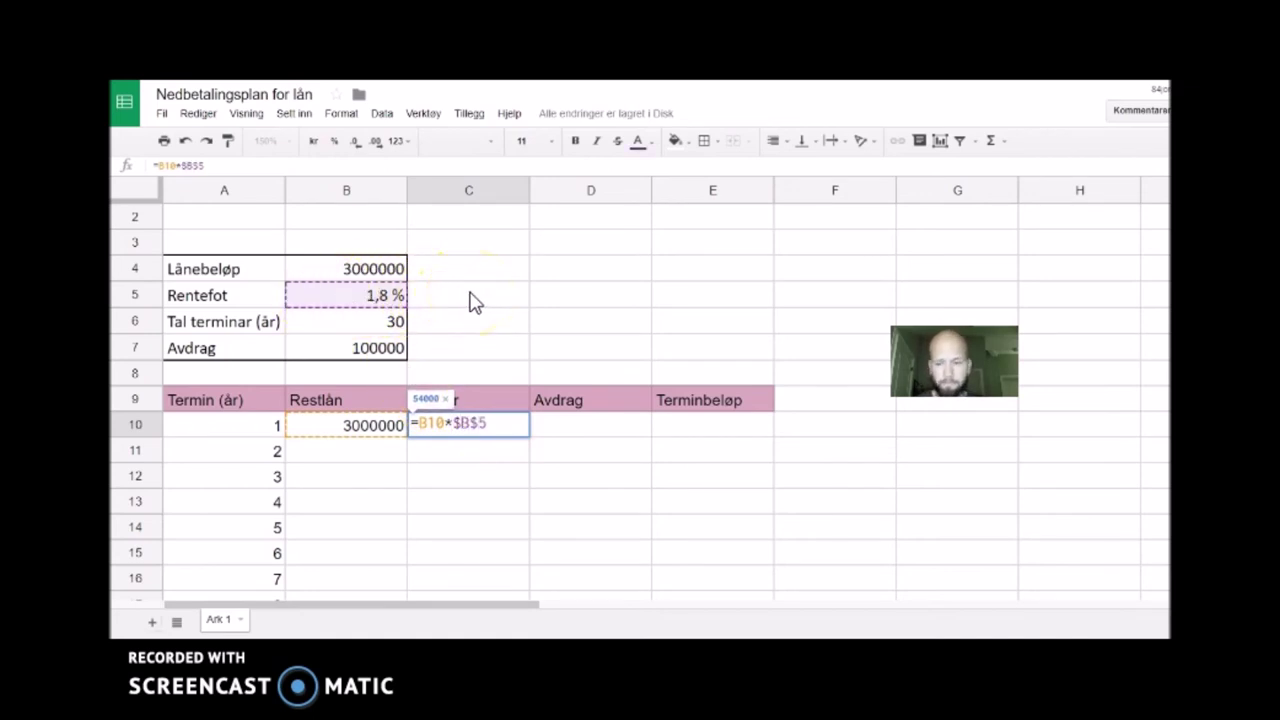
key("Return")
left_click(497, 433)
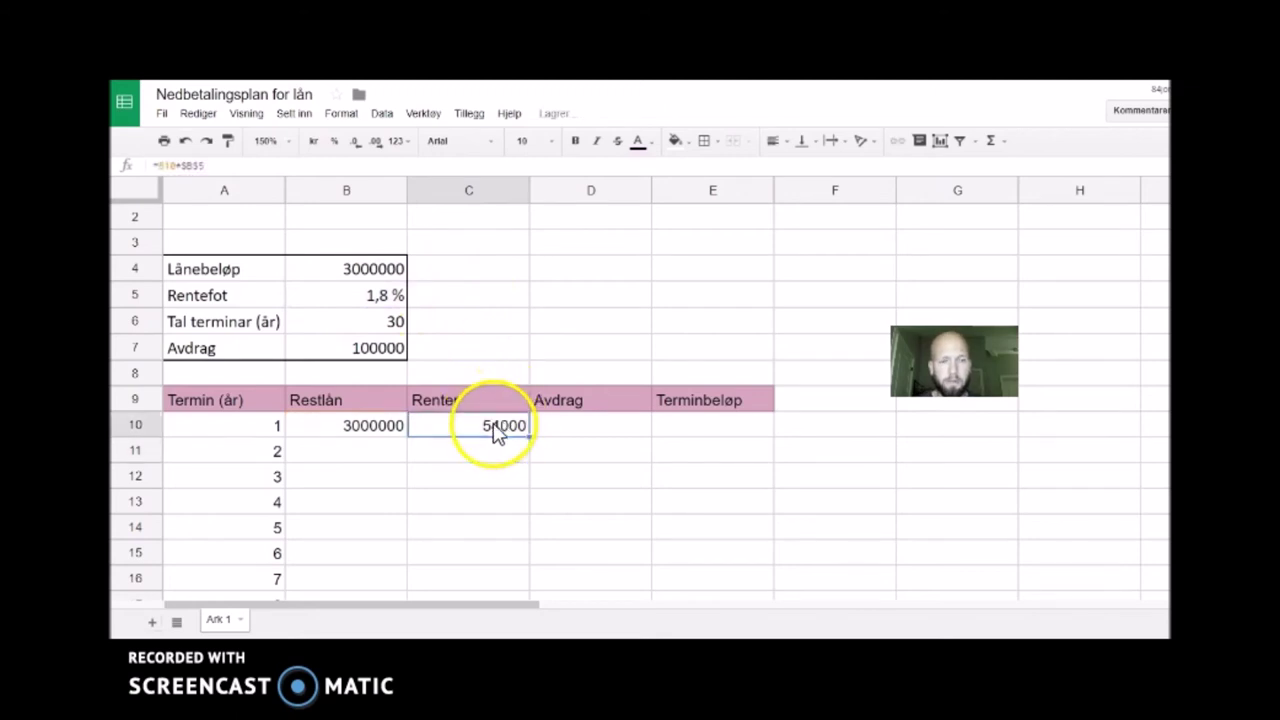
Link the first Avdrag cell, D10, to the instalment amount with the formula =B7
left_click(586, 435)
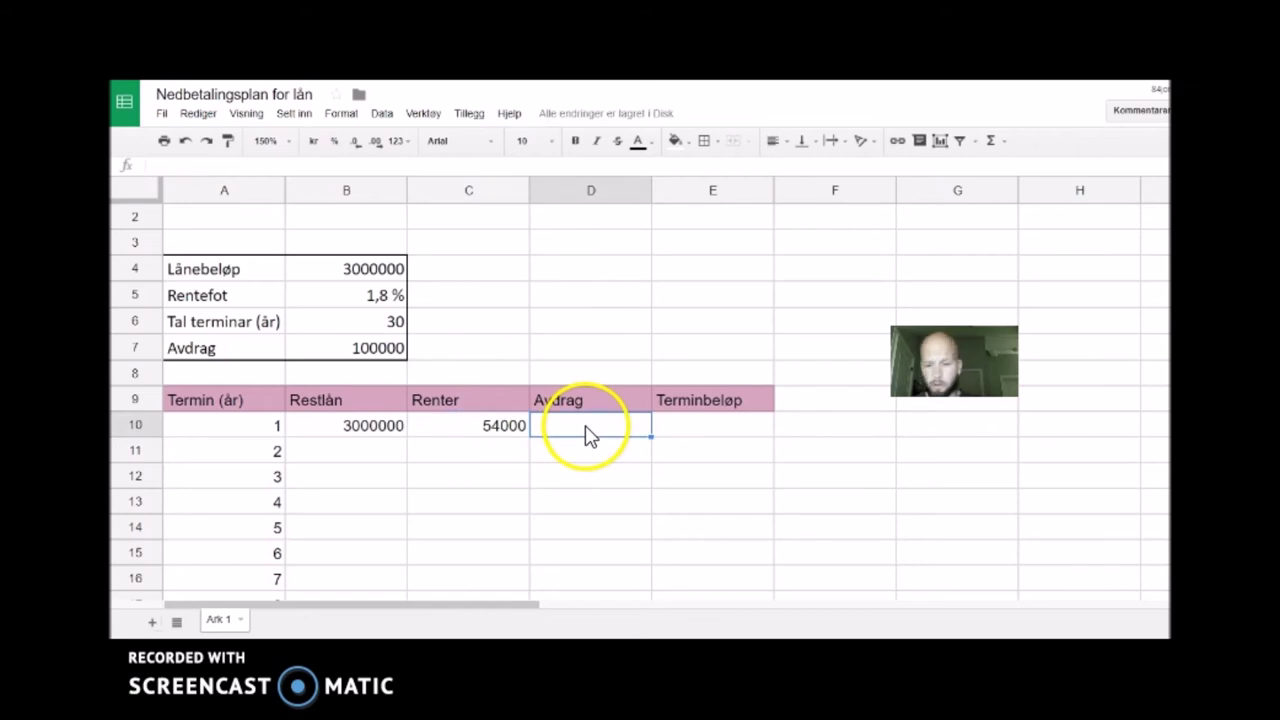
type("=")
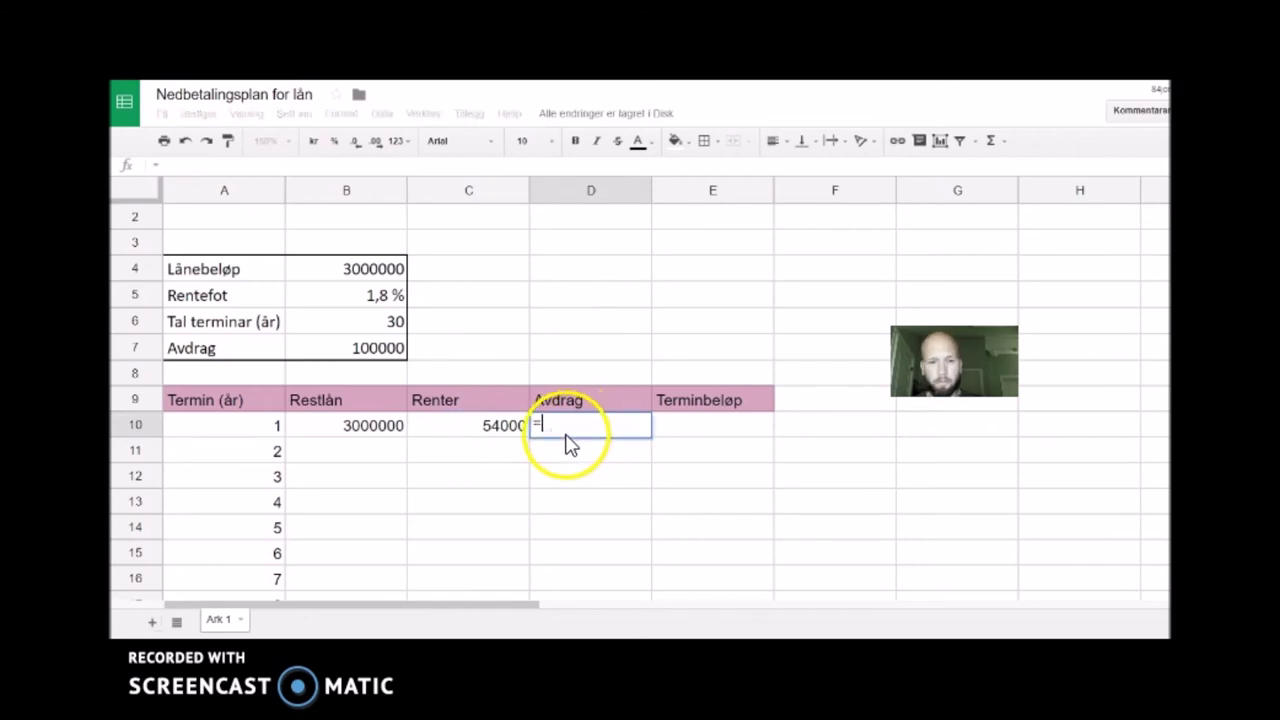
left_click(379, 358)
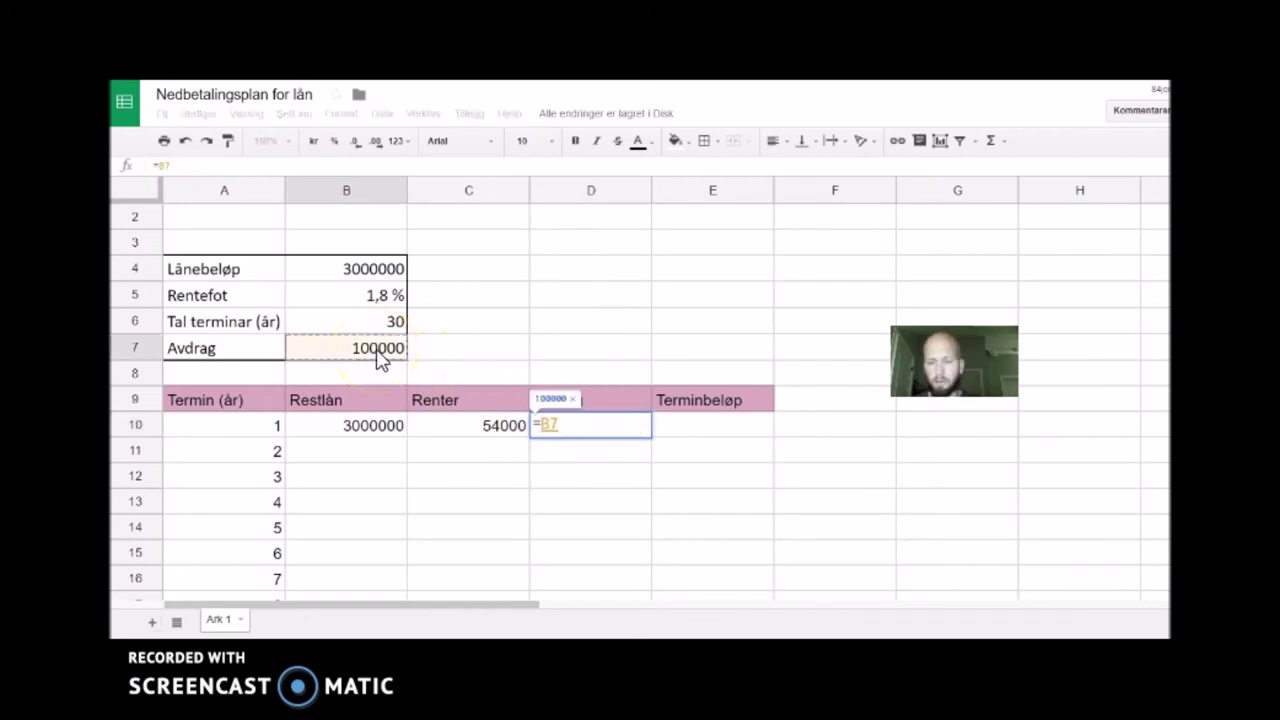
key("Return")
Try filling the relative Avdrag formula from D10 down to D14, and clear the copies in D11:D14
left_click(620, 428)
left_click_drag(651, 437, 622, 463)
left_click(636, 535)
key("Delete")
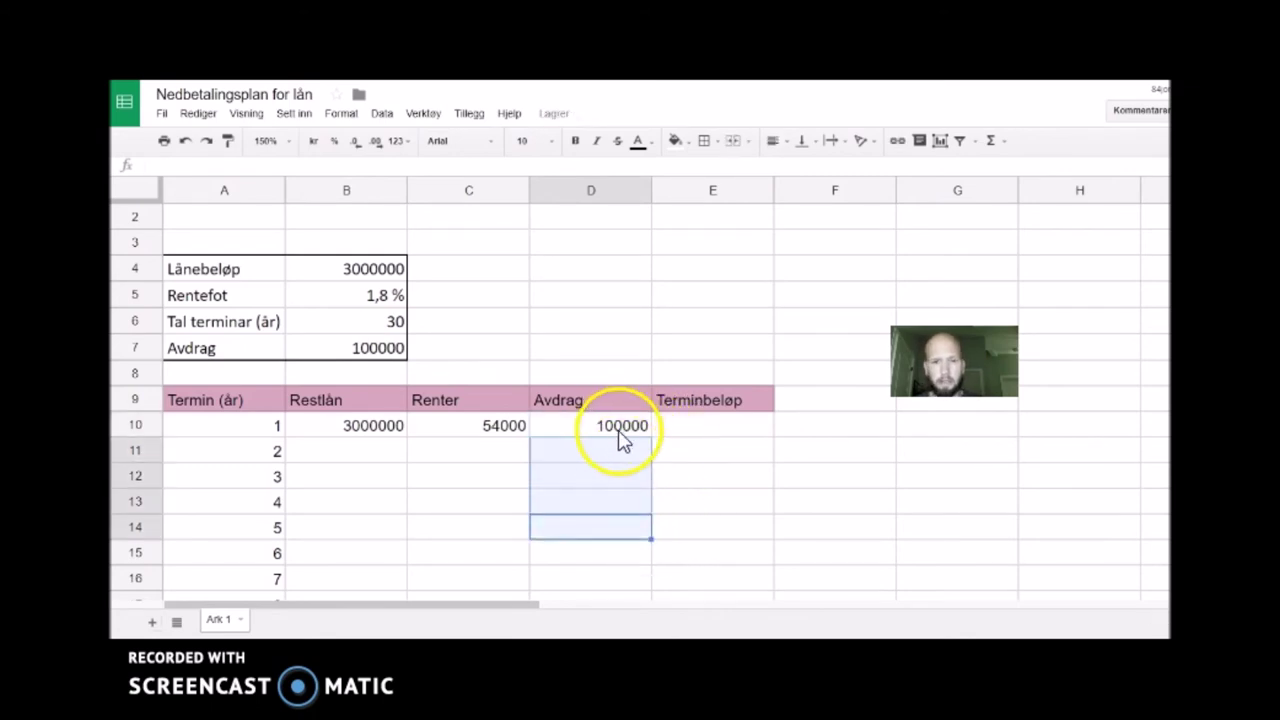
Make the reference in D10 absolute as =$B$7 and fill the formula down the Avdrag column
left_click(621, 432)
double_click(636, 430)
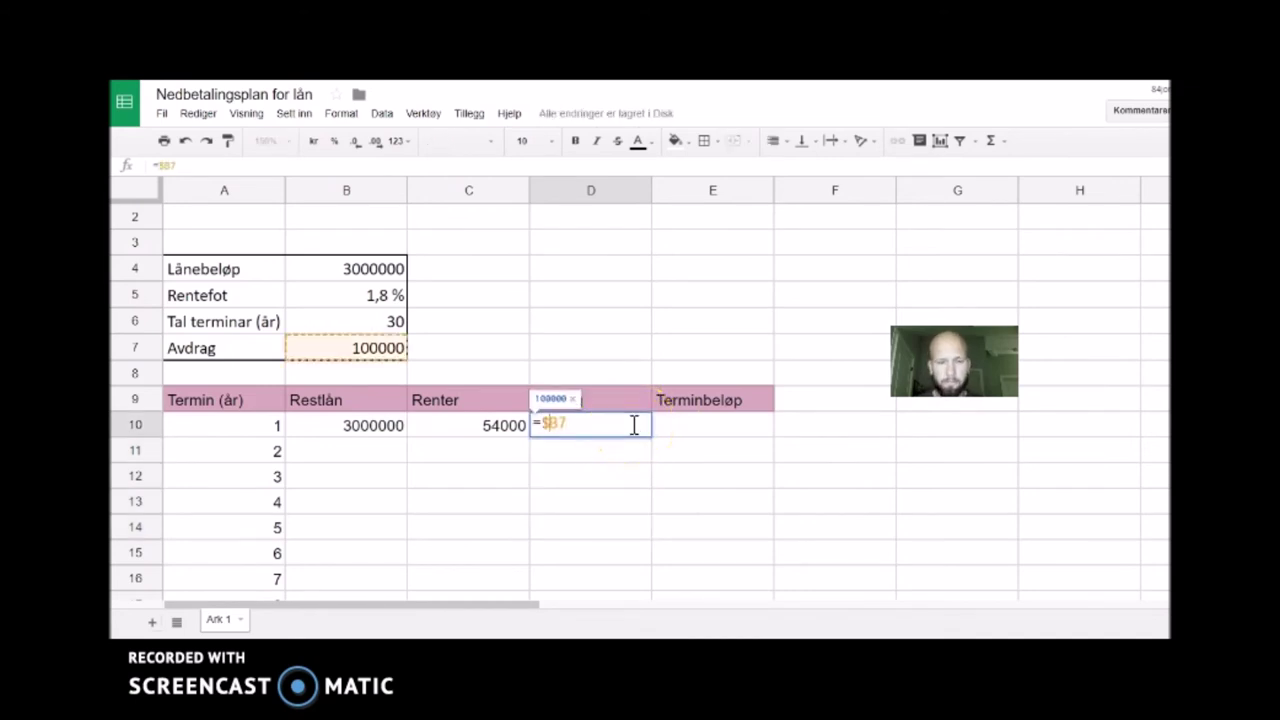
key("F4")
key("Return")
left_click(636, 430)
left_click_drag(654, 440, 618, 314)
Calculate the first Terminbeløp in E10 by adding interest and instalment with the formula =C10+D10
scroll(610, 420, "up", 10)
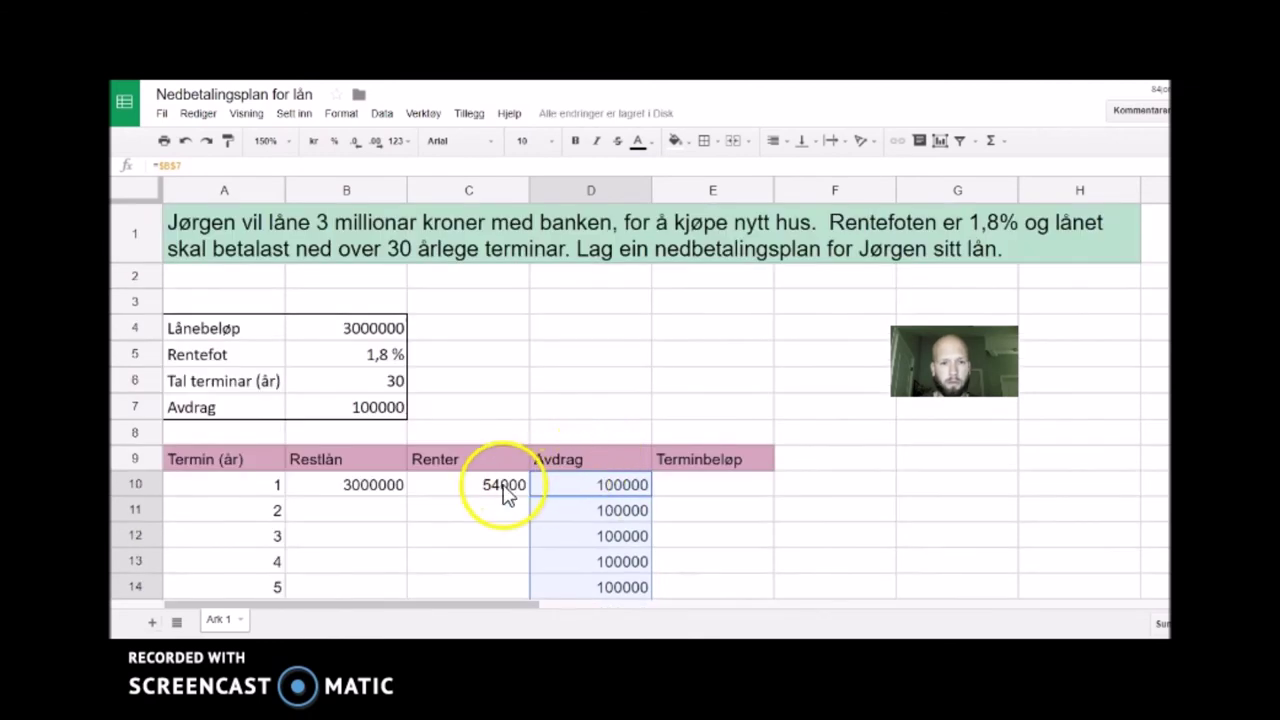
left_click(695, 491)
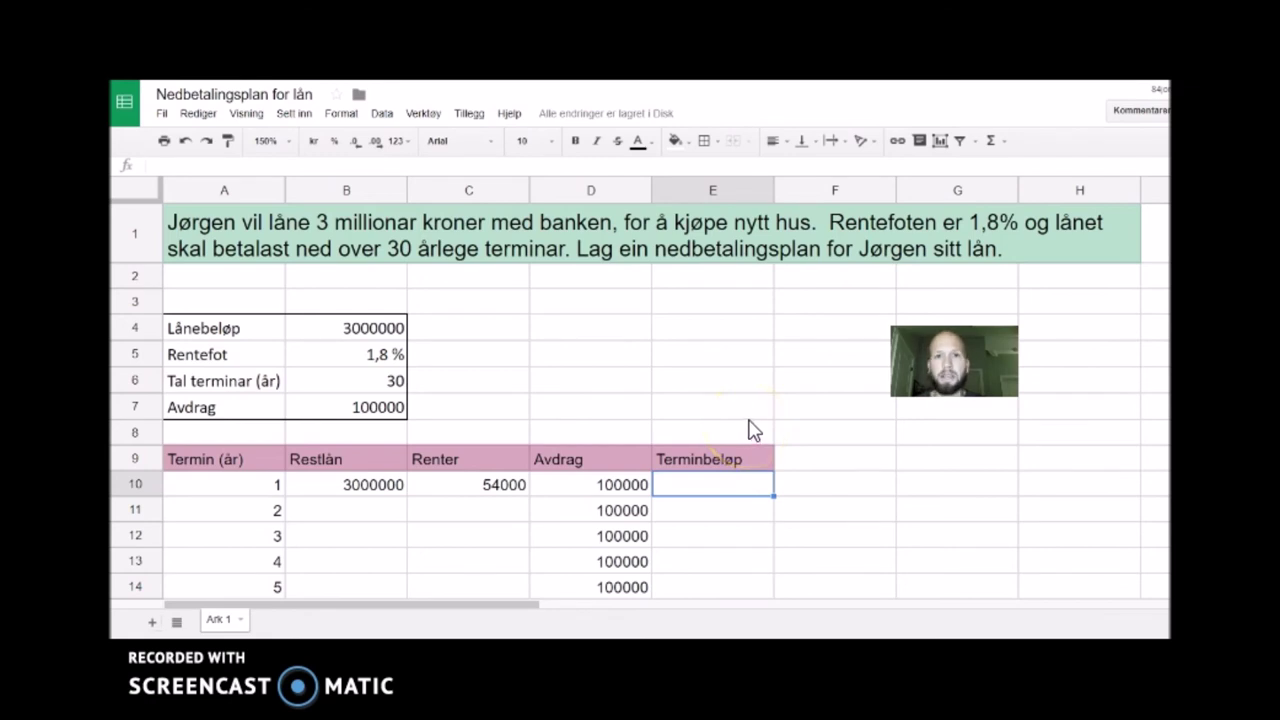
type("=")
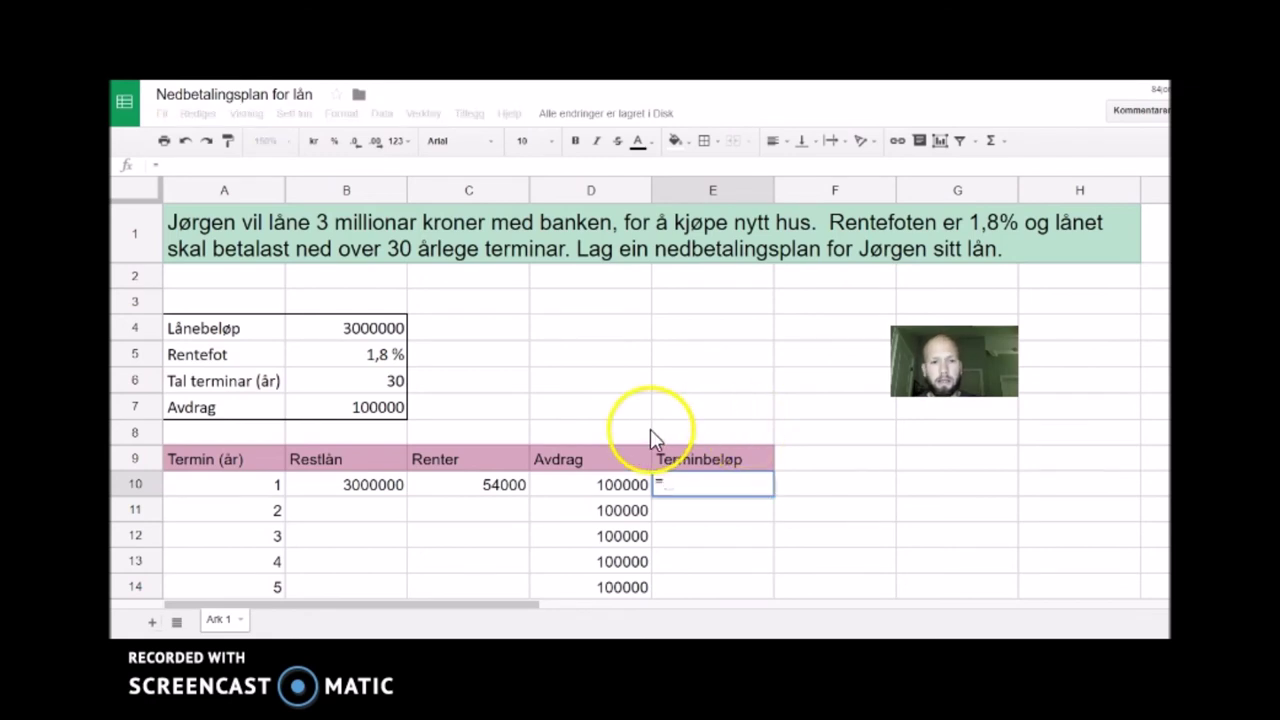
left_click(482, 492)
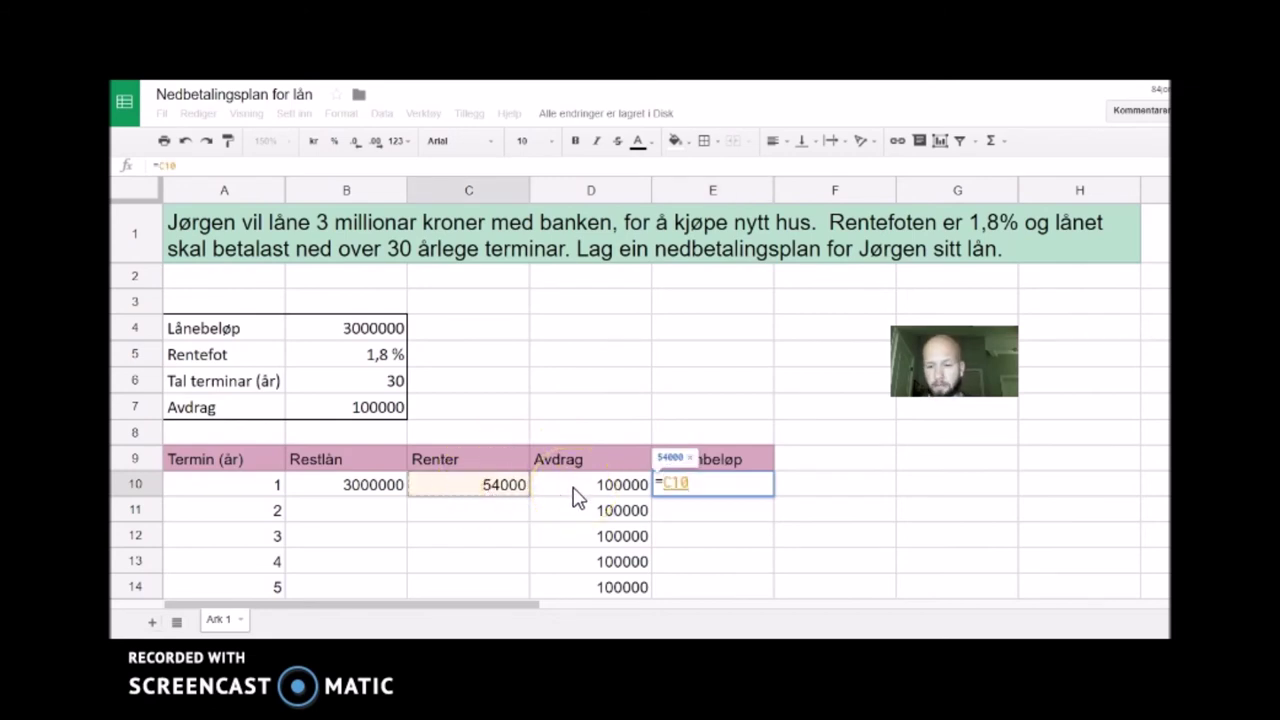
type("+")
left_click(578, 497)
left_click(503, 489)
left_click(586, 494)
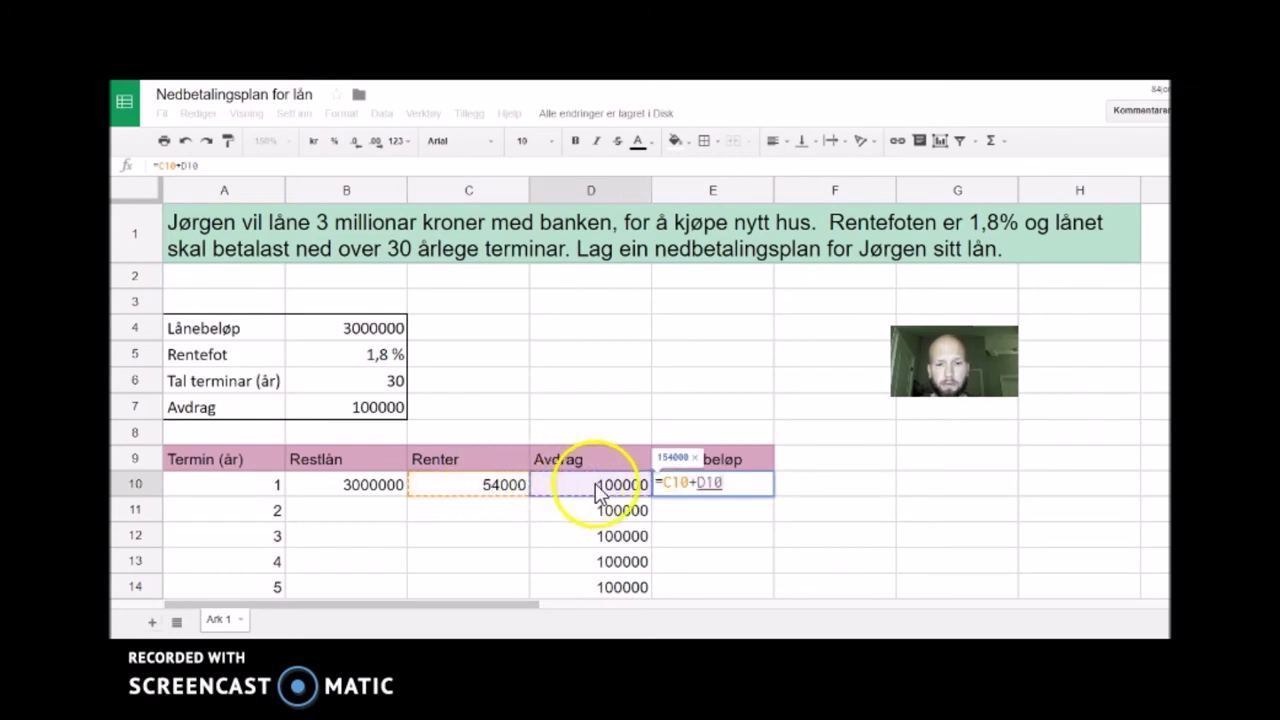
key("Return")
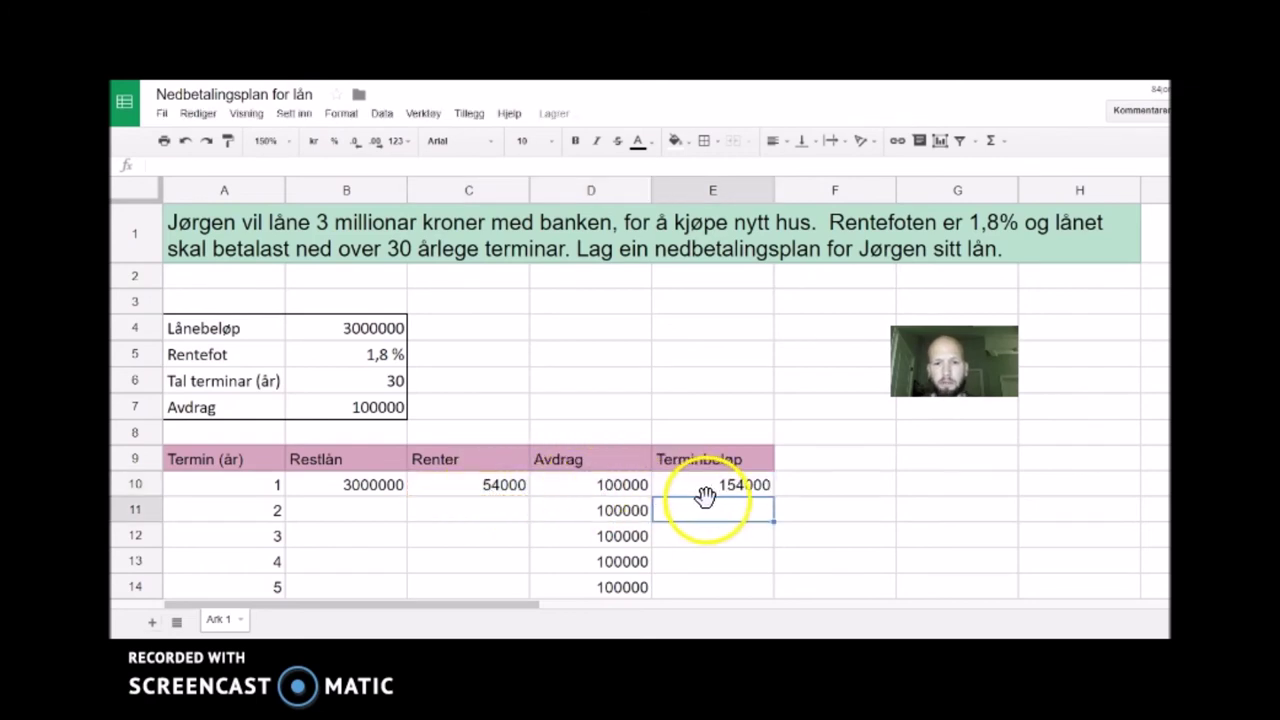
left_click(737, 490)
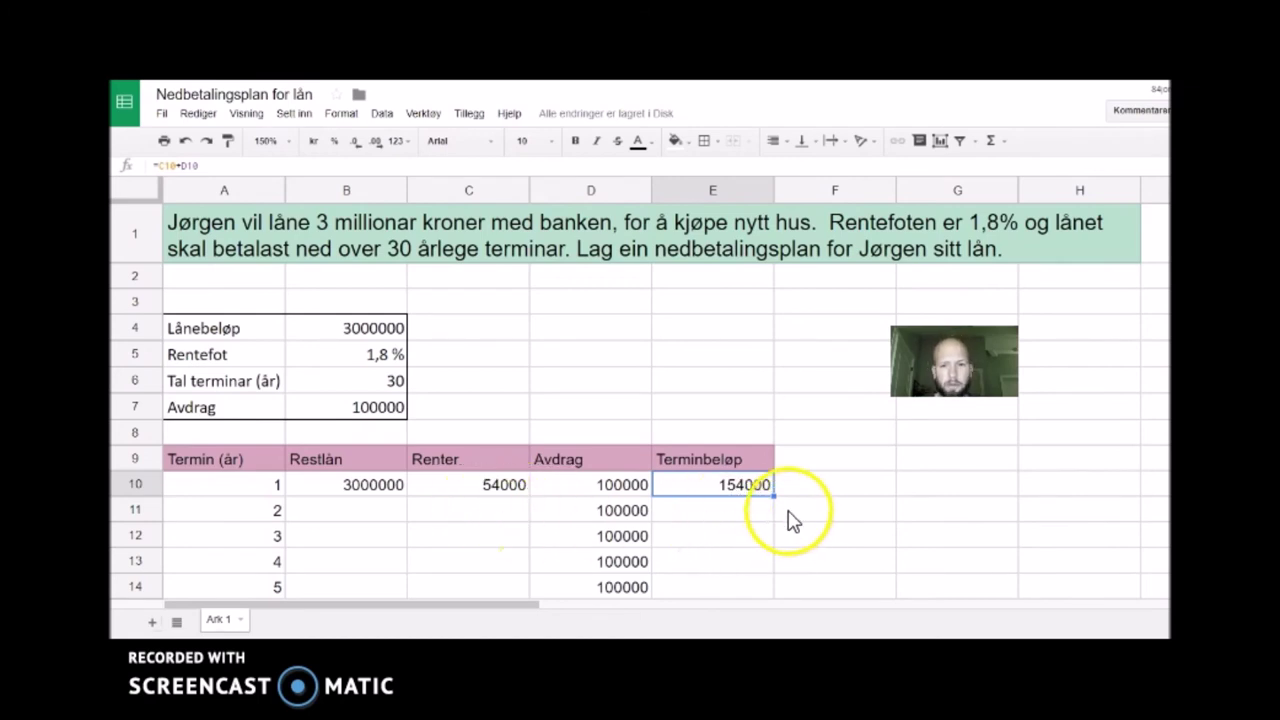
Calculate the second term's Restlån in B11 with the formula =B10-D10
left_click(362, 518)
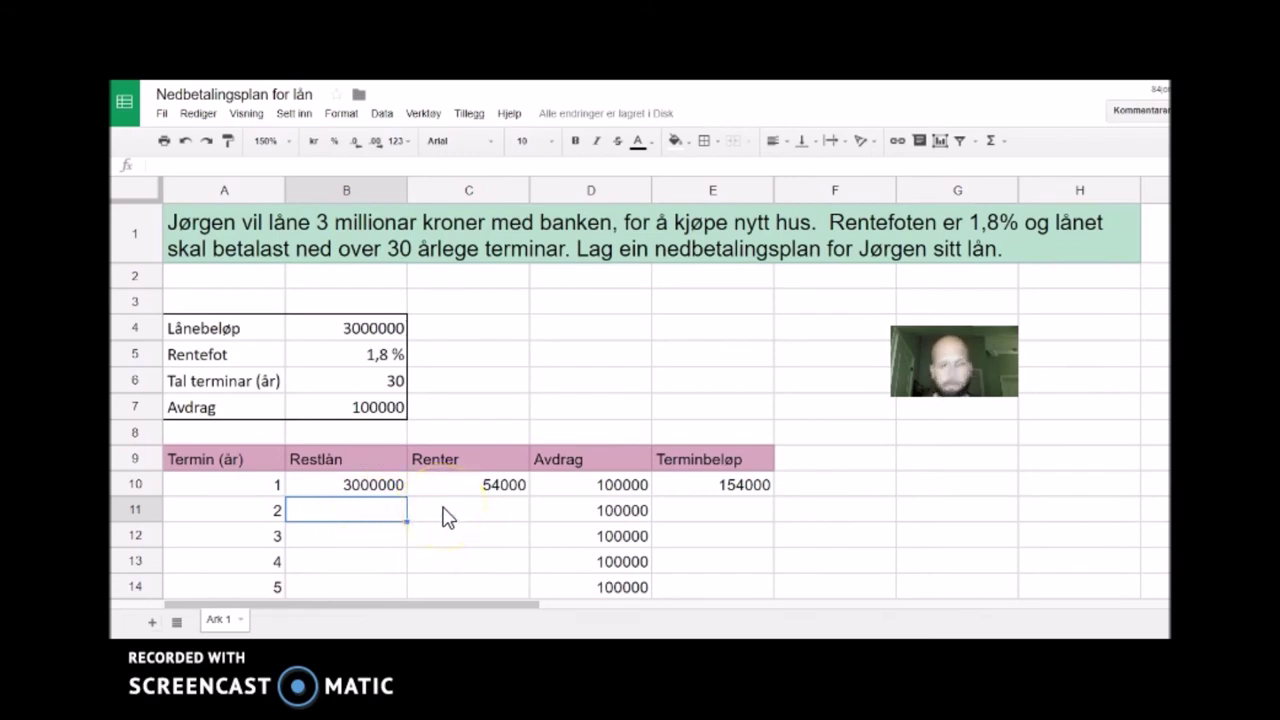
type("=")
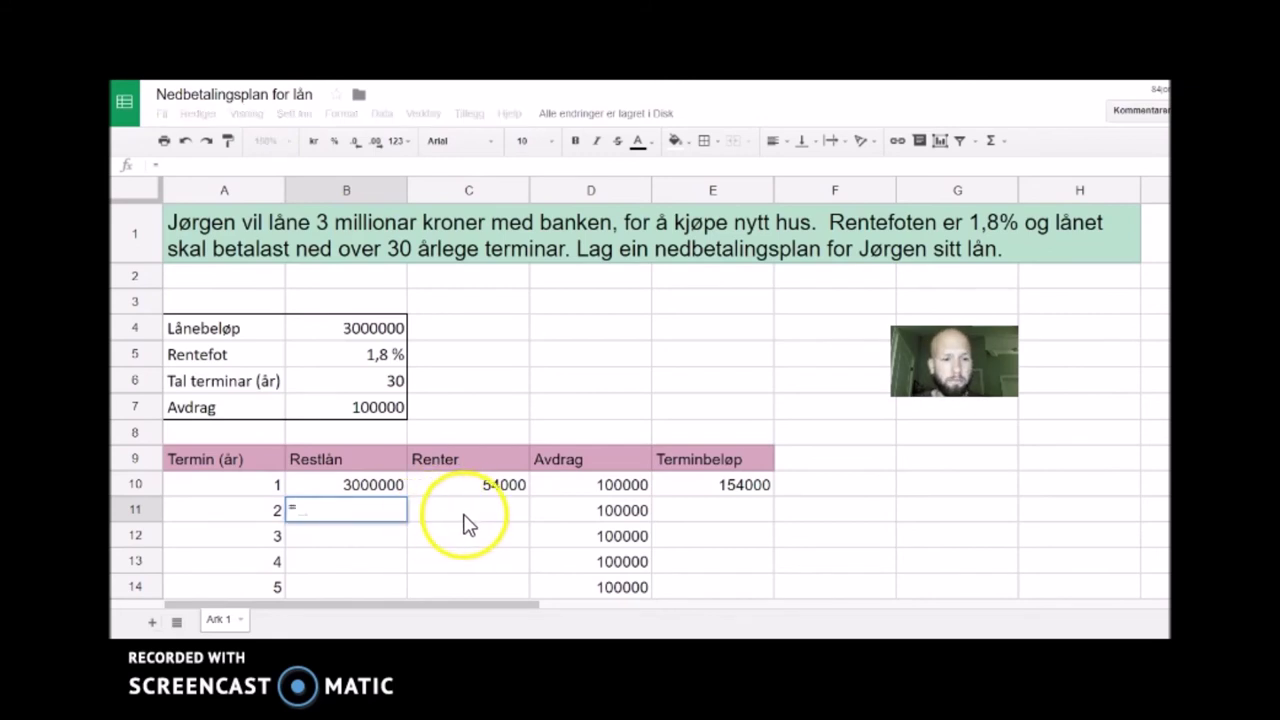
left_click(370, 490)
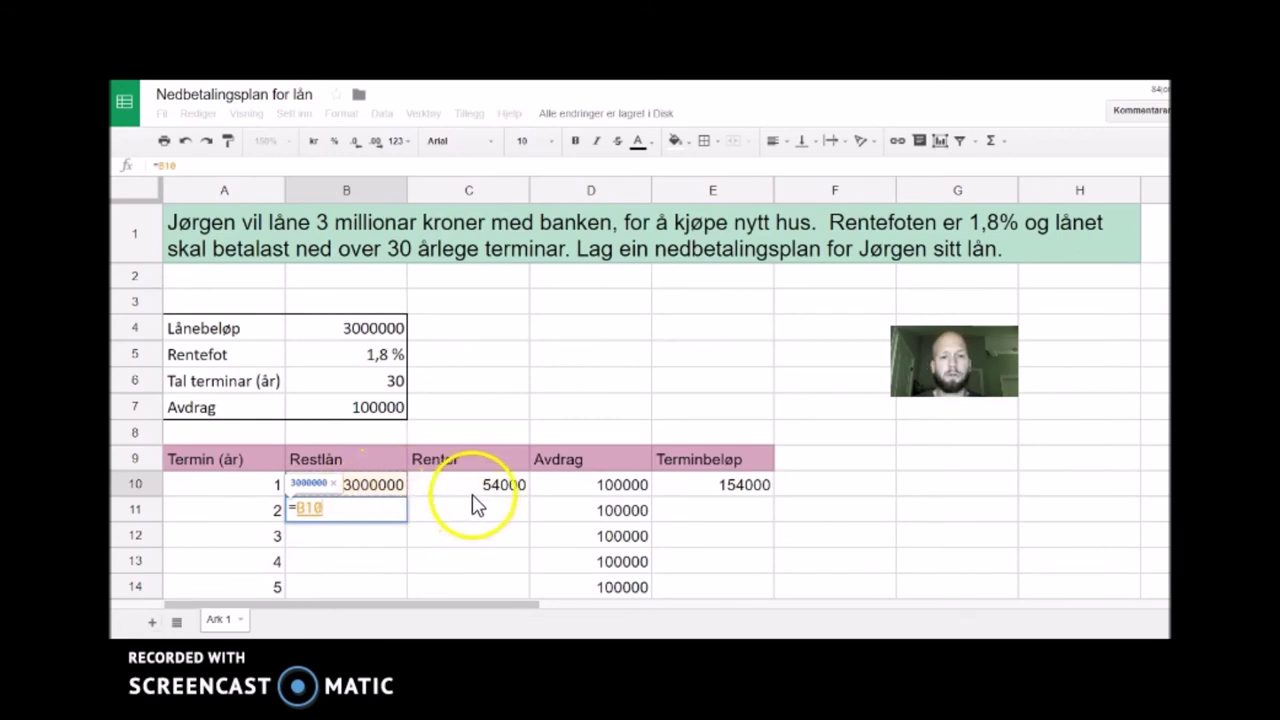
type("-")
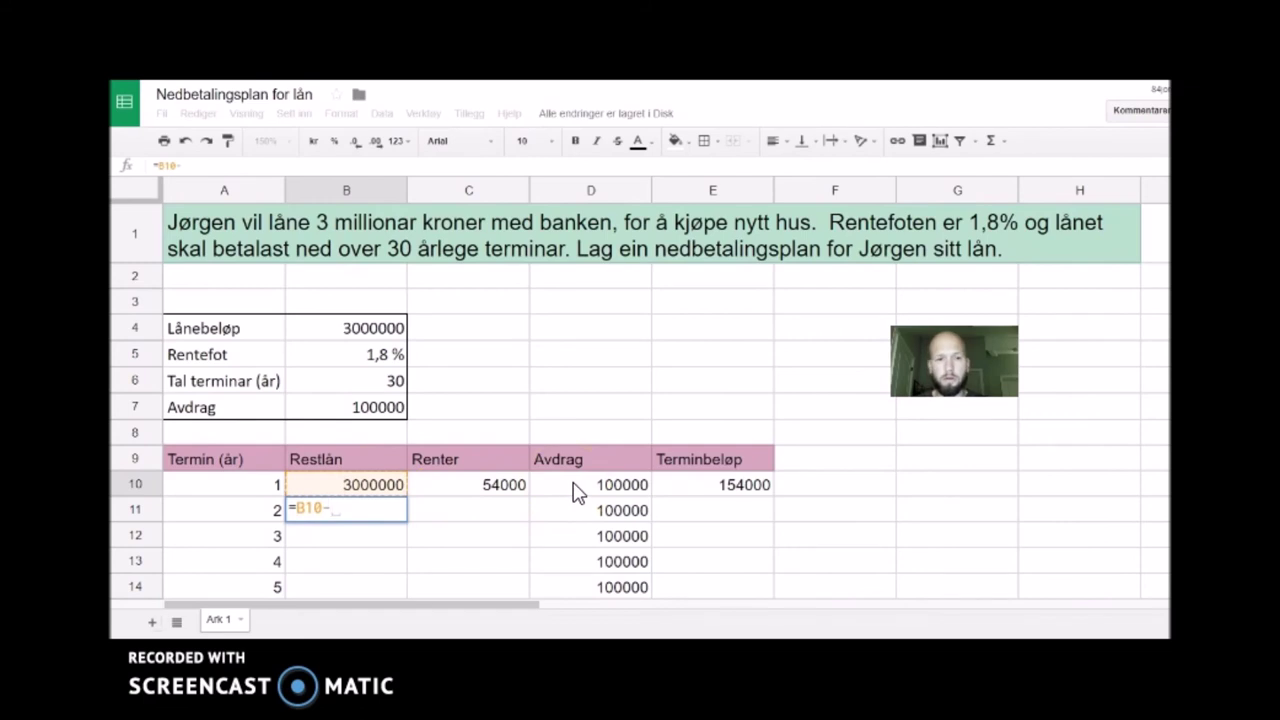
left_click(577, 490)
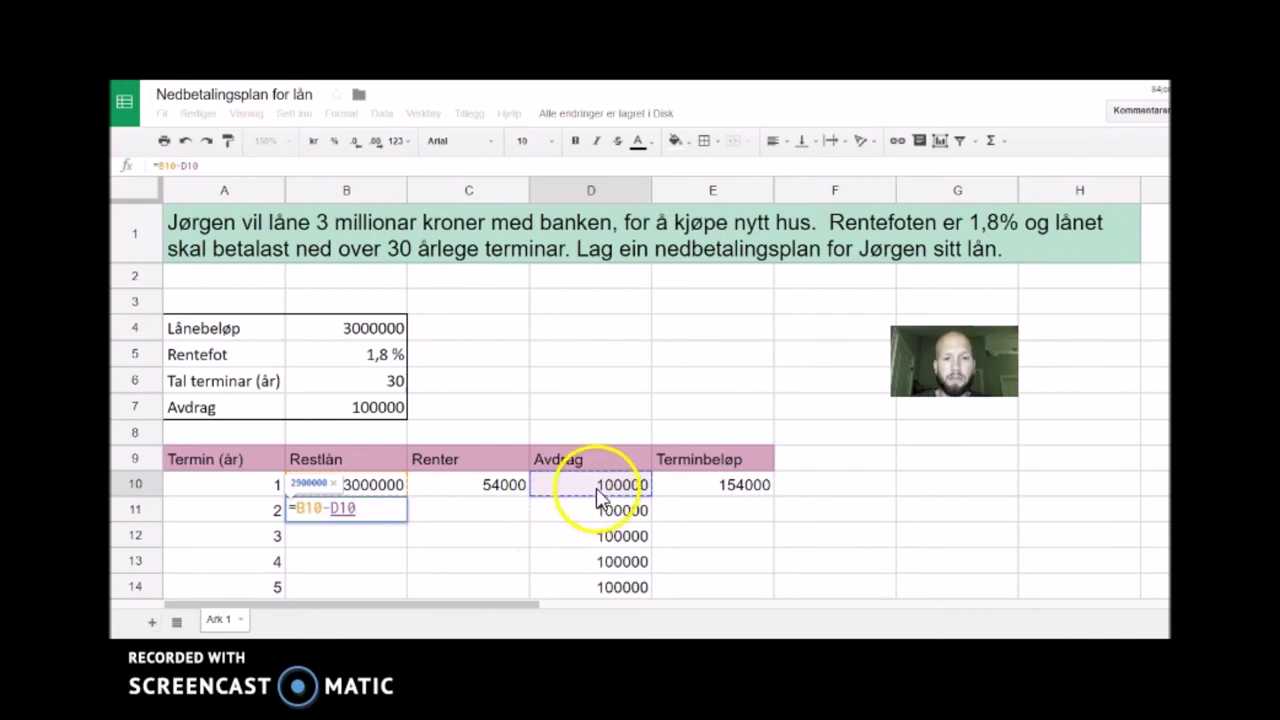
key("Return")
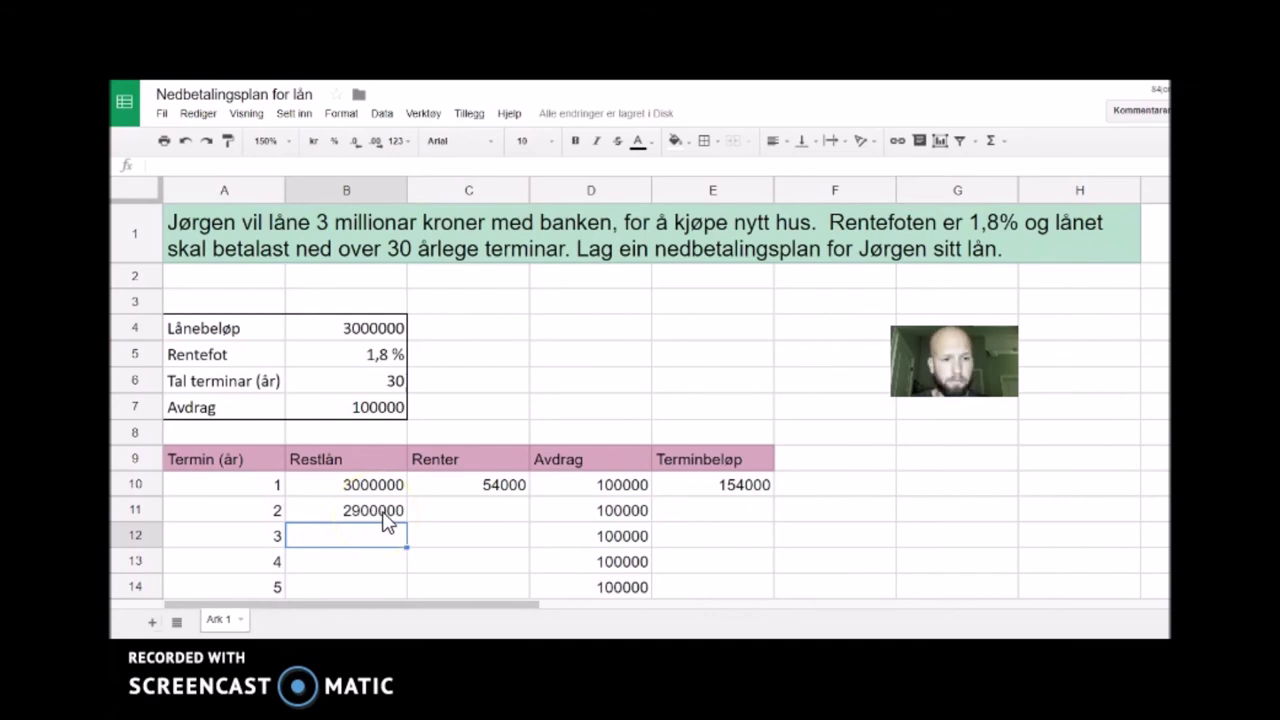
Fill the Renter formula from C10 into C11 and the Terminbeløp formula from E10 into E11
left_click(498, 490)
left_click_drag(528, 496, 527, 512)
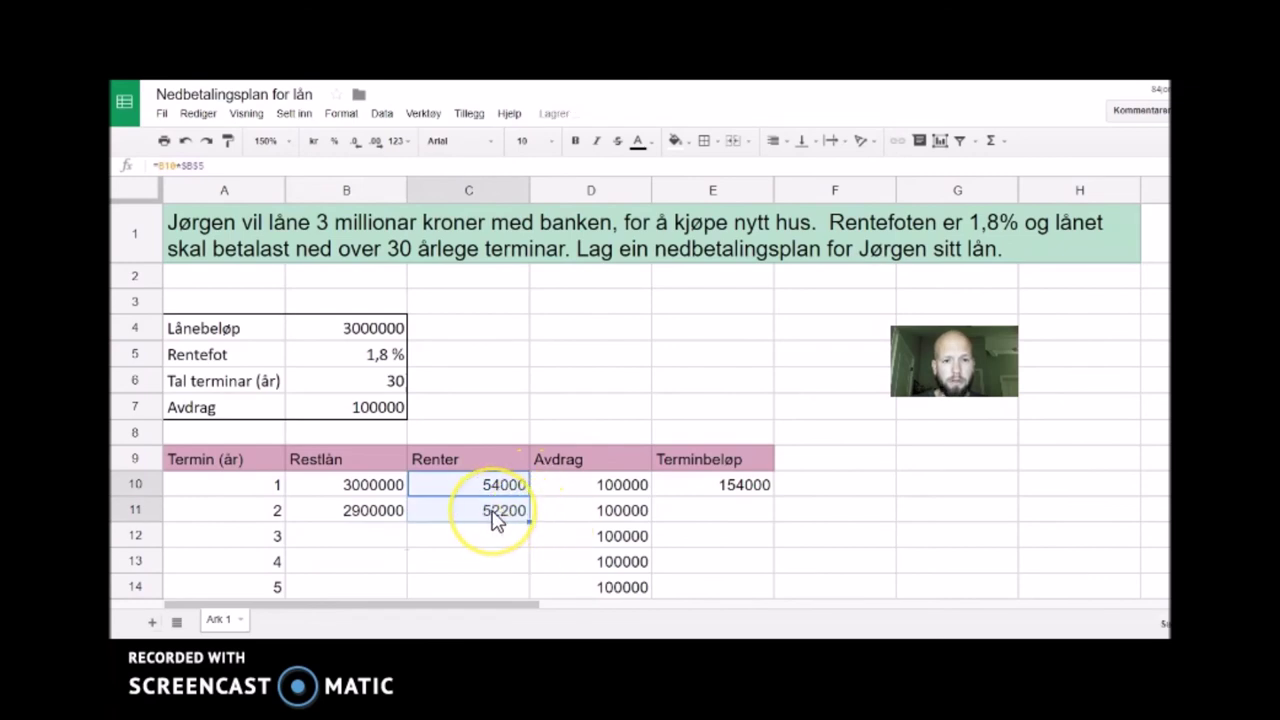
left_click(495, 518)
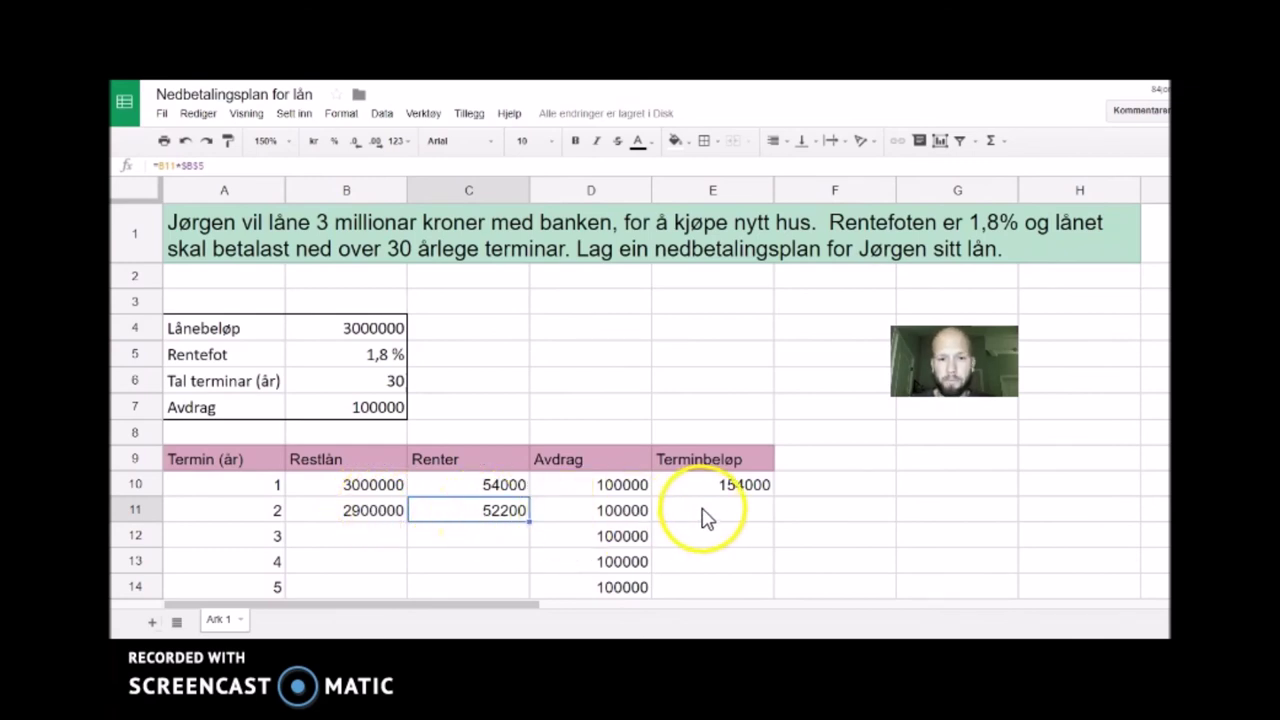
left_click(768, 495)
left_click_drag(772, 496, 776, 524)
left_click(743, 527)
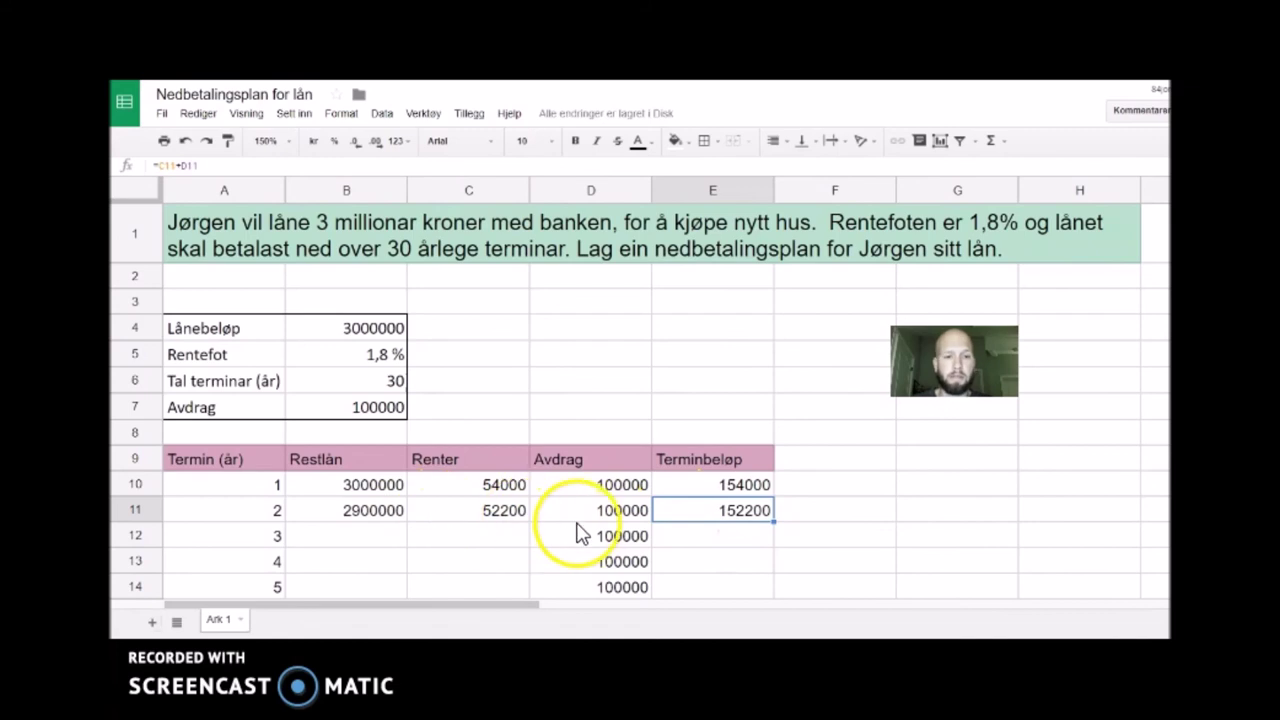
Fill the second term's formulas in B11:E11 down through term 30 in row 39
scroll(577, 533, "down", 3)
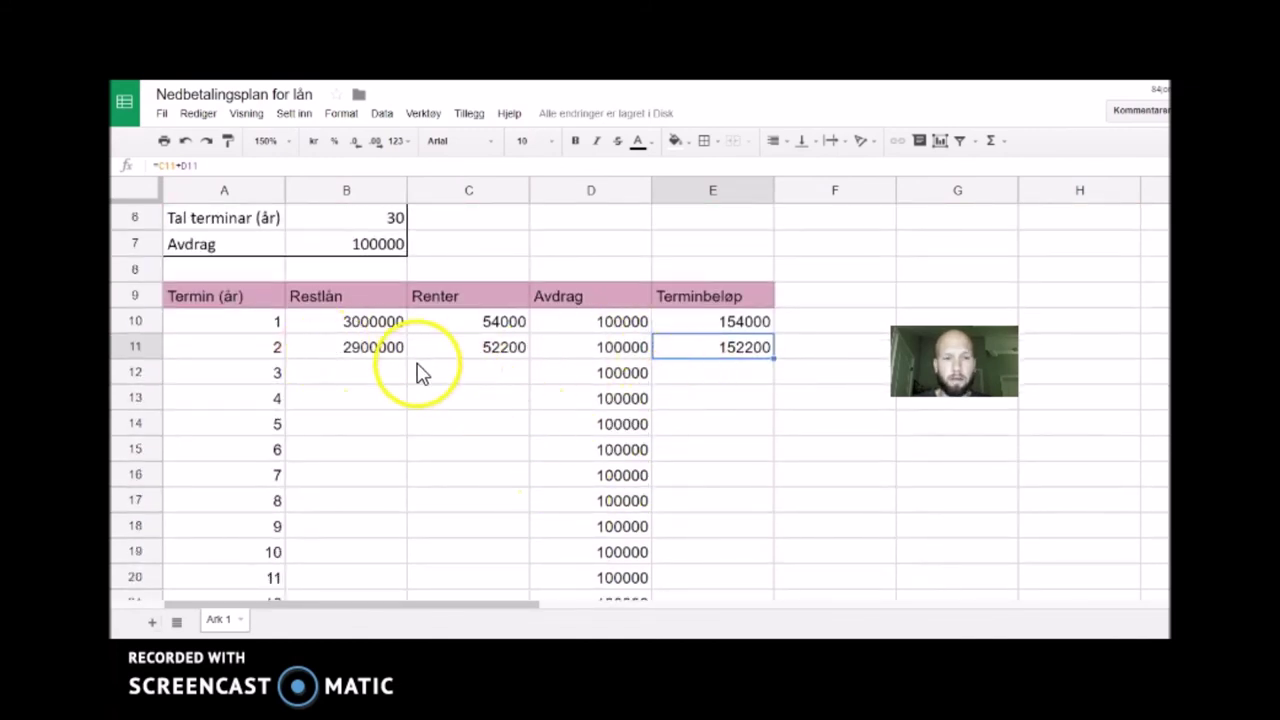
left_click_drag(365, 362, 737, 455)
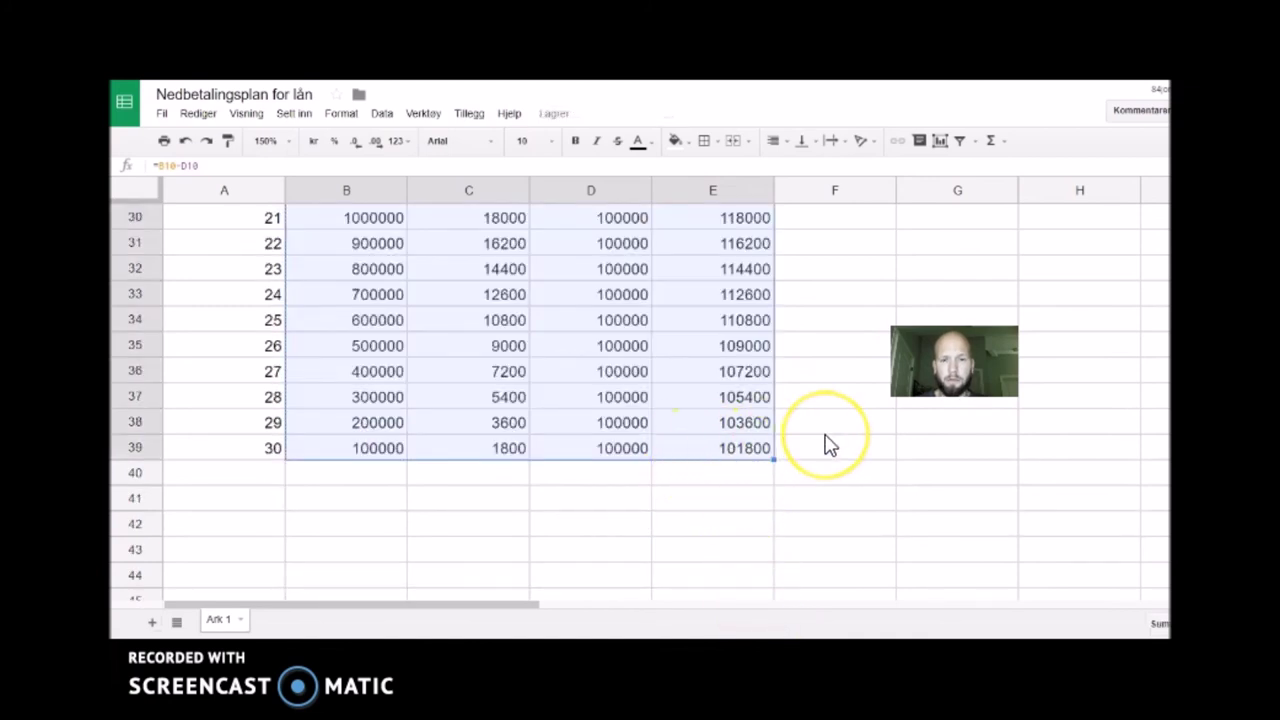
scroll(826, 447, "up", 2)
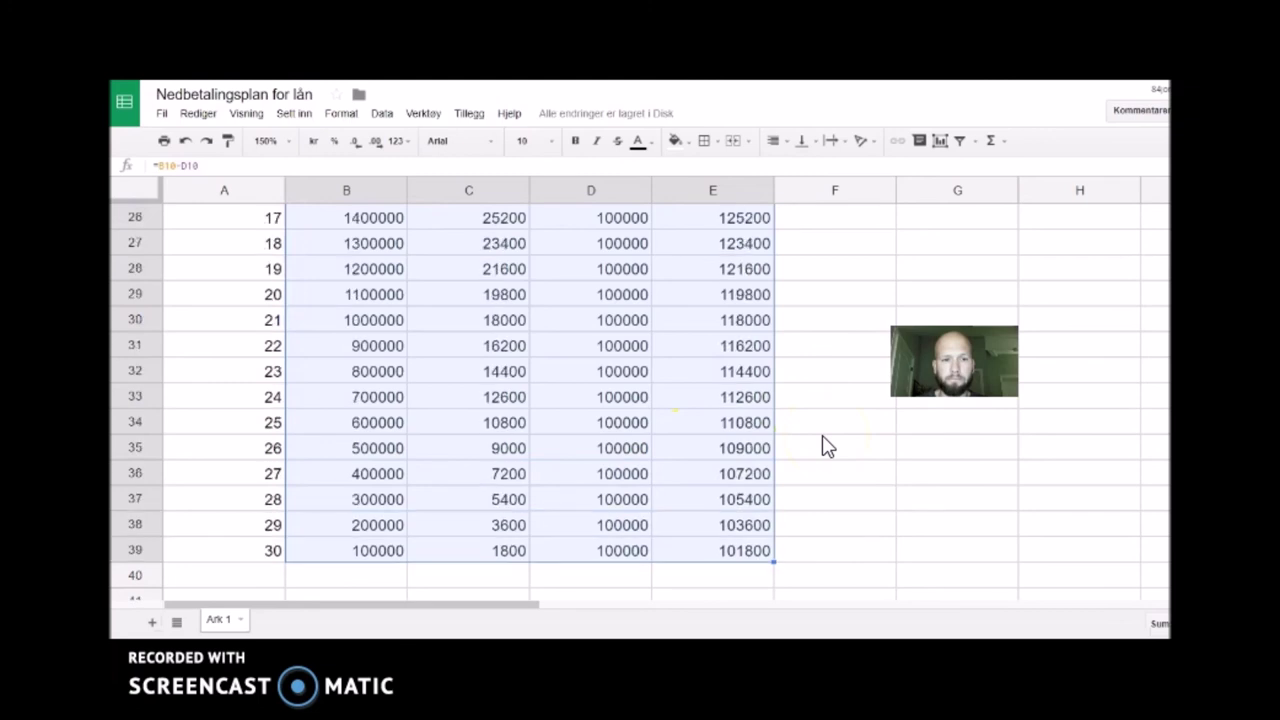
scroll(786, 451, "up", 8)
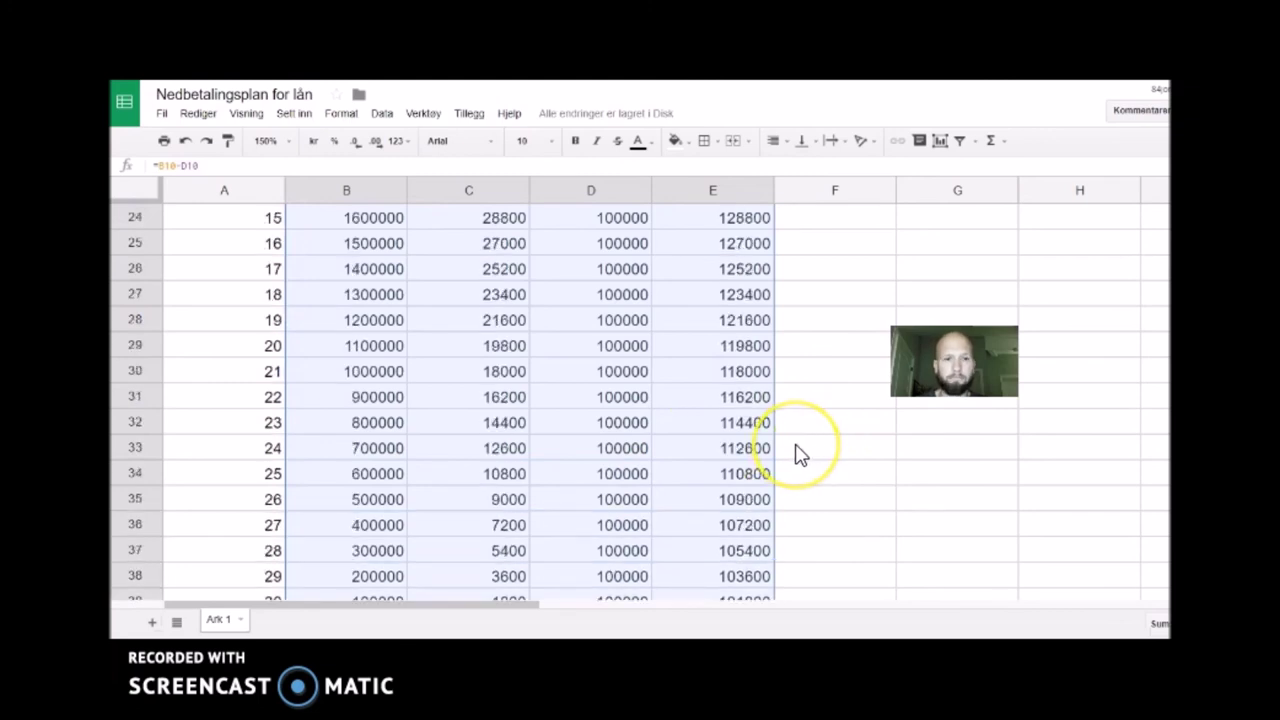
scroll(803, 450, "up", 1)
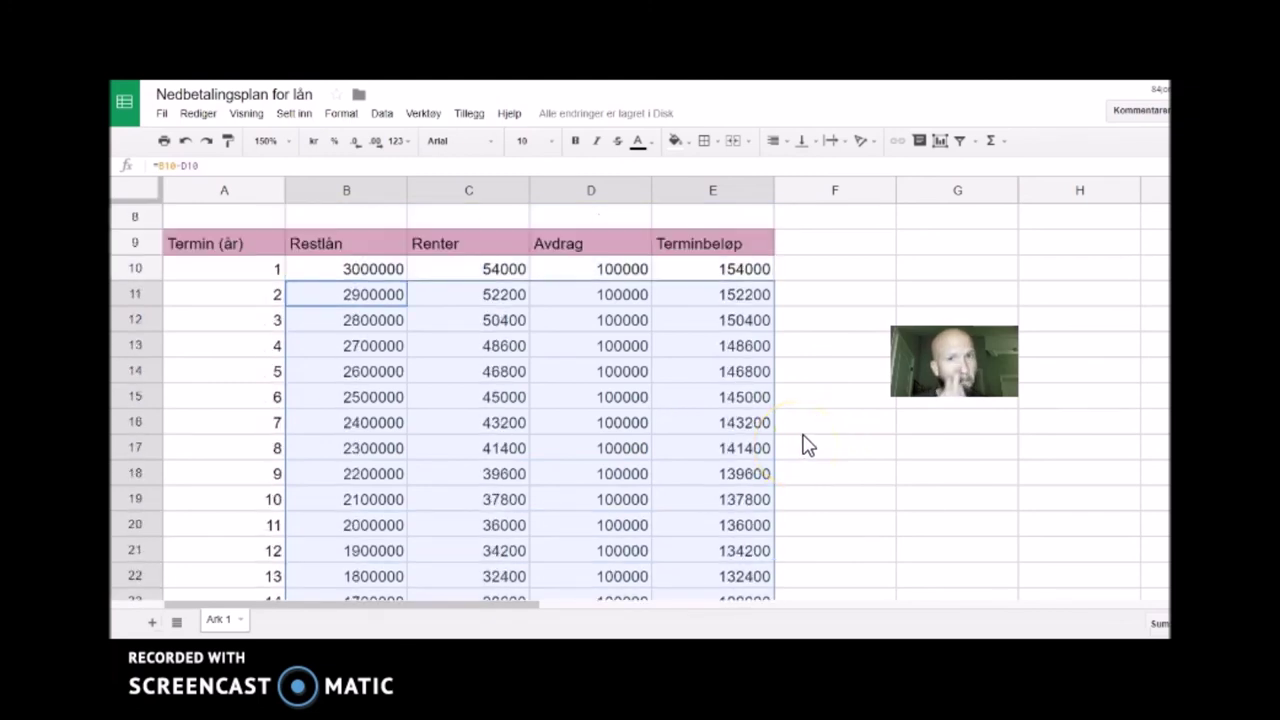
scroll(803, 426, "up", 1)
scroll(810, 395, "up", 2)
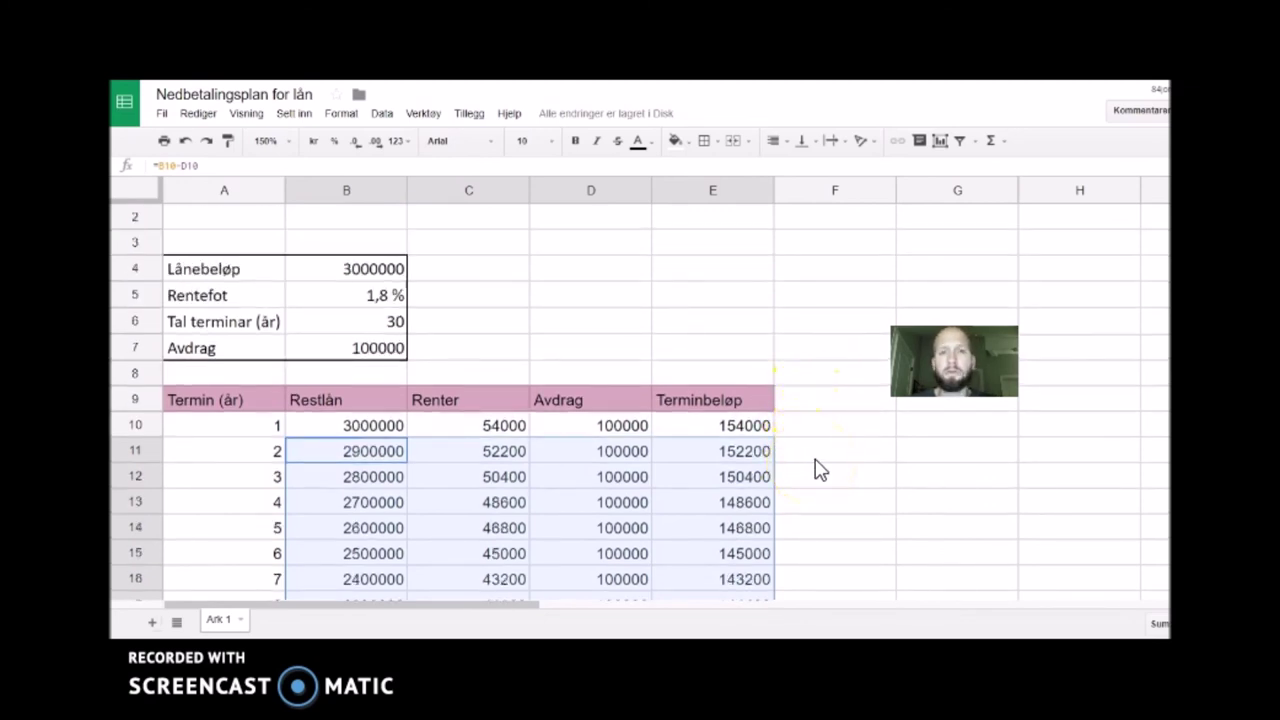
Extend the Restlån formula from B39 one row down into B40 to check the balance after the last term
scroll(815, 465, "down", 10)
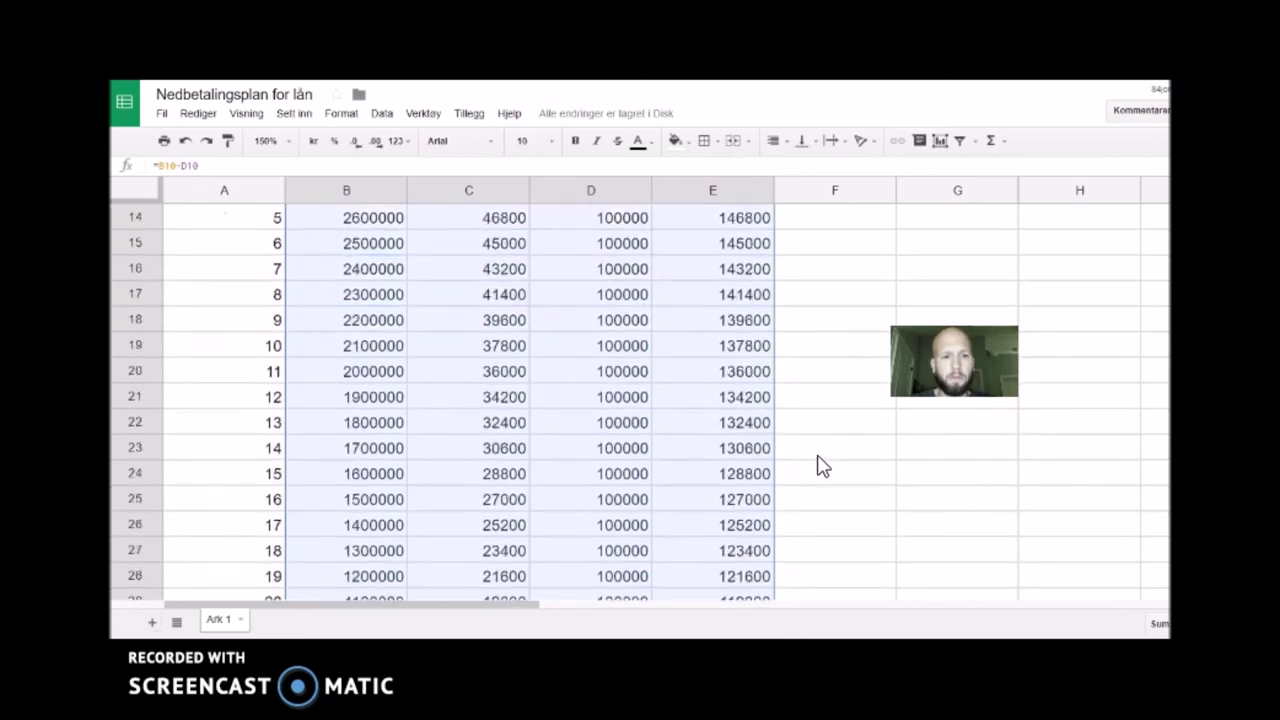
scroll(808, 460, "down", 3)
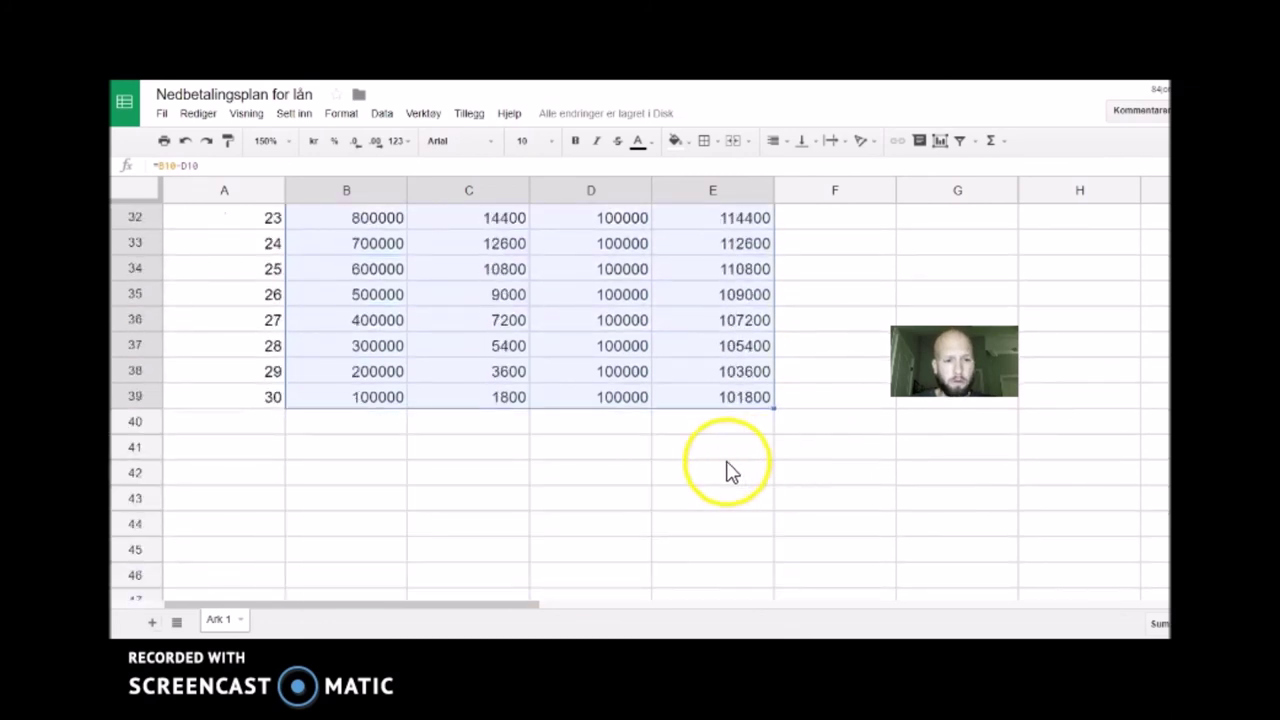
left_click(378, 408)
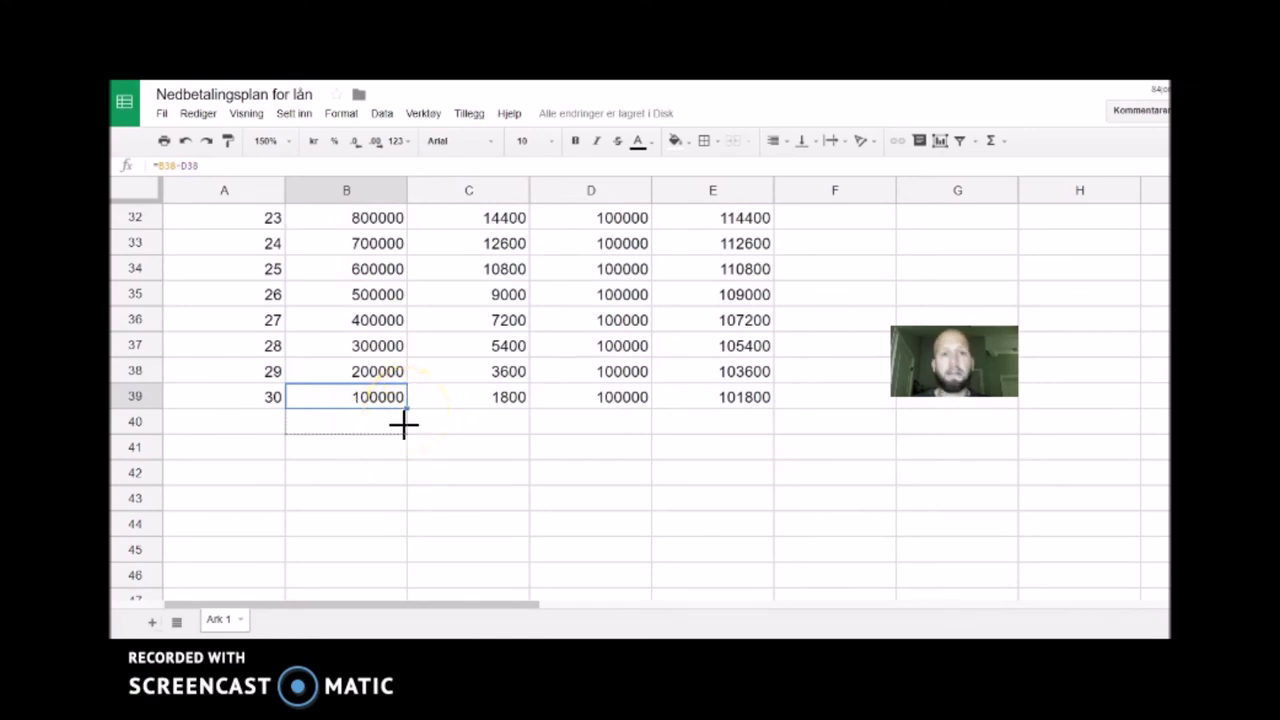
left_click_drag(404, 426, 406, 430)
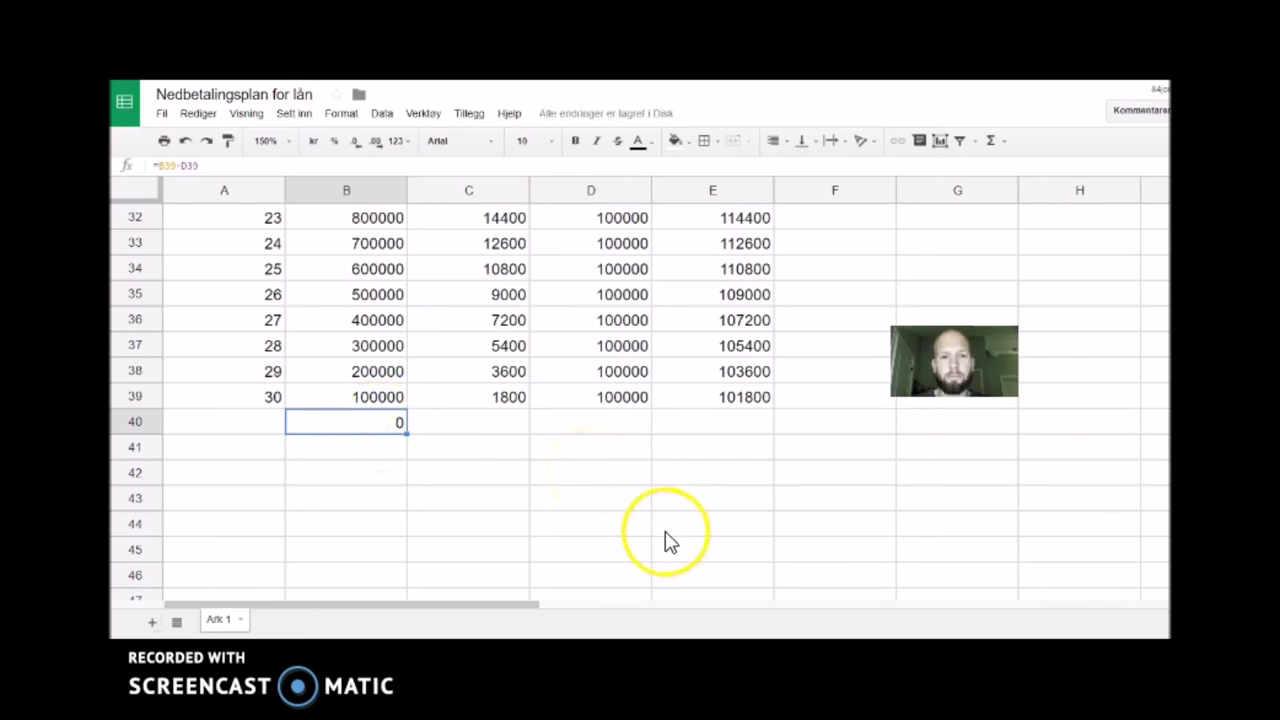
scroll(651, 543, "up", 1)
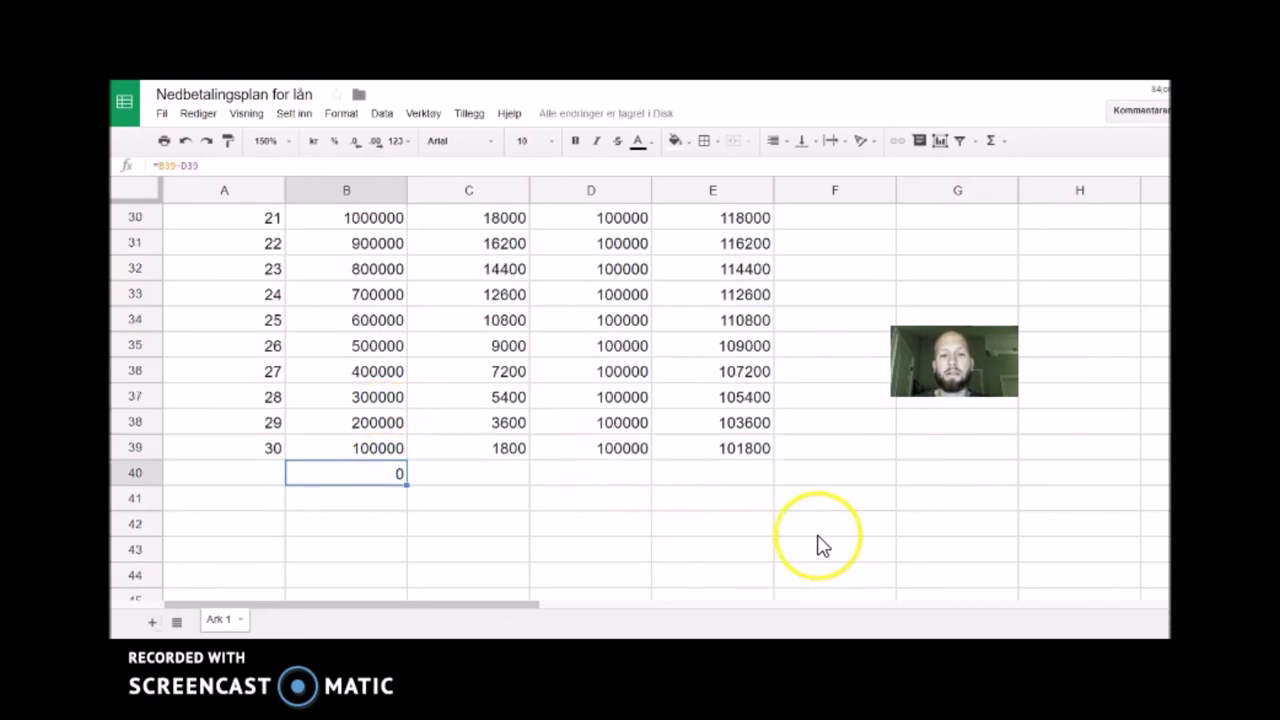
scroll(818, 545, "up", 10)
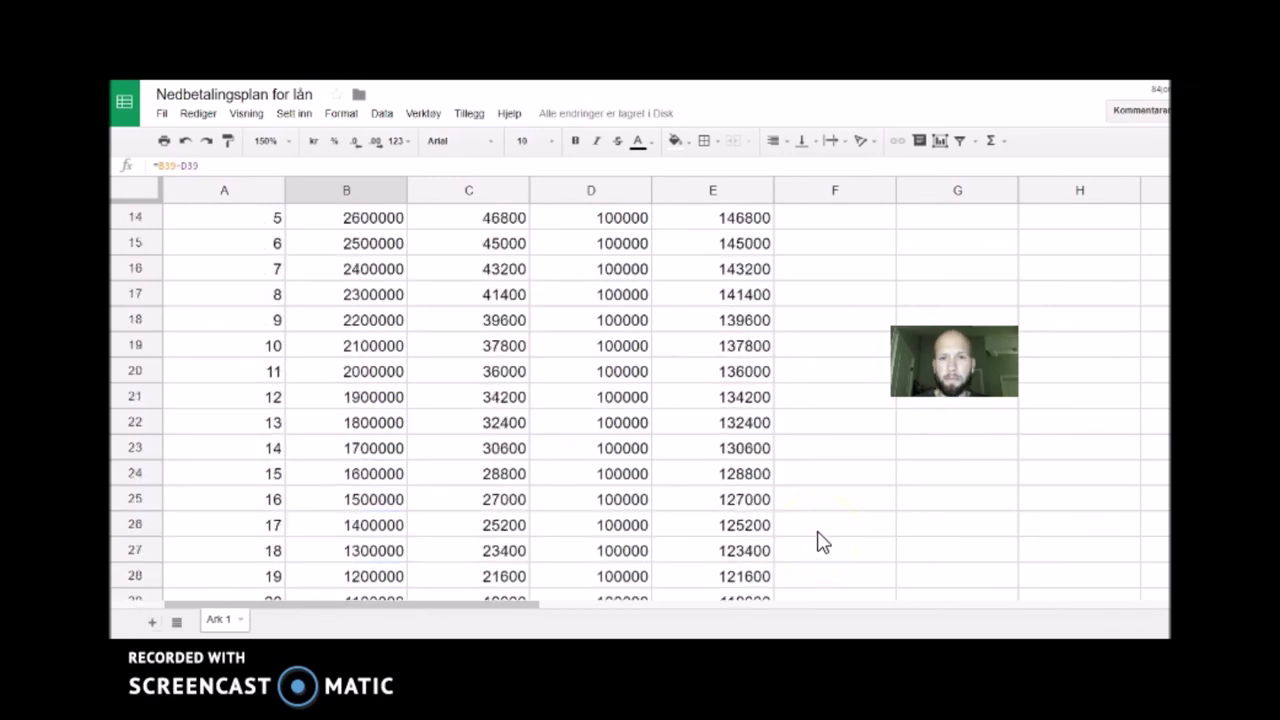
scroll(818, 543, "up", 4)
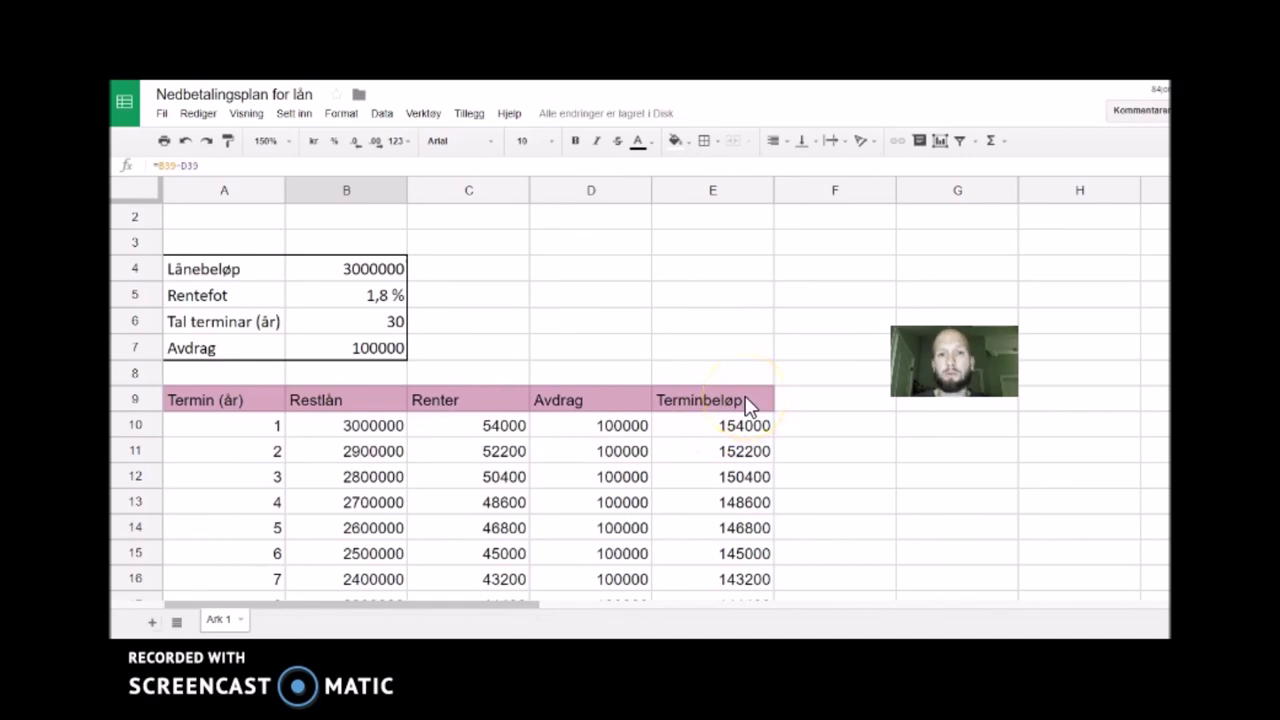
Total the Terminbeløp column in E40 with the formula =SUM(E10:E39)
scroll(746, 410, "down", 15)
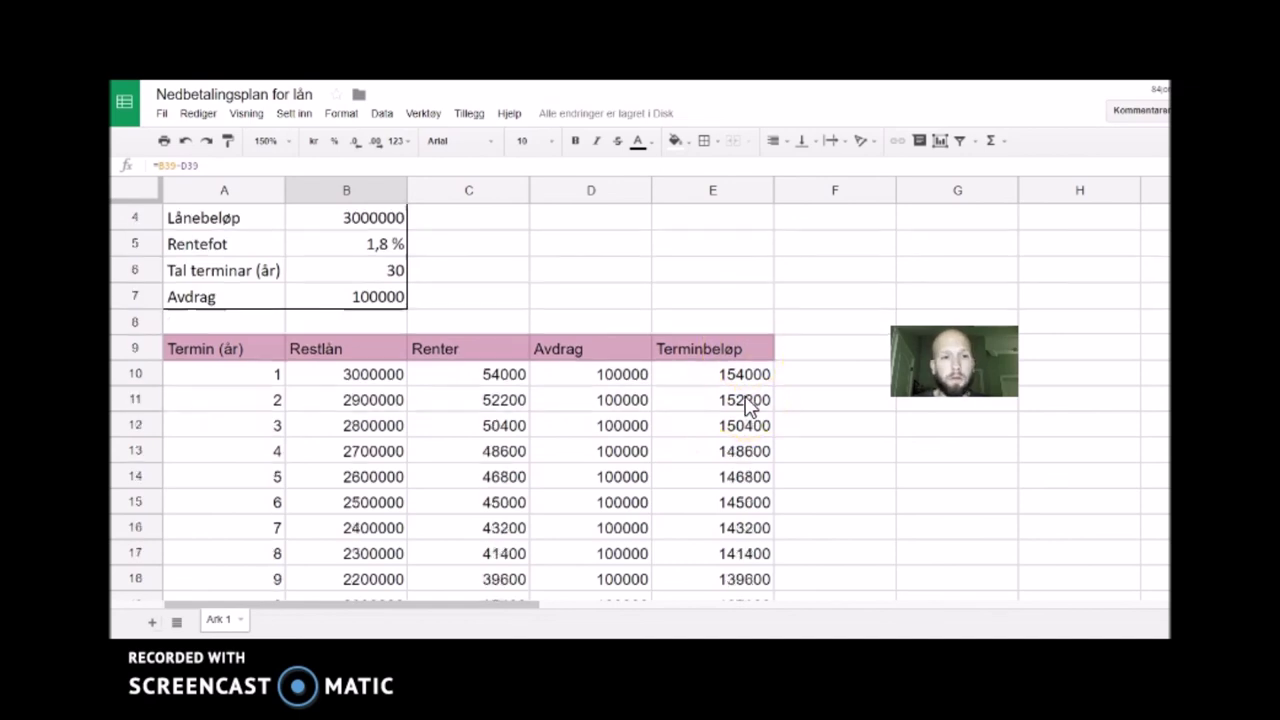
left_click(745, 422)
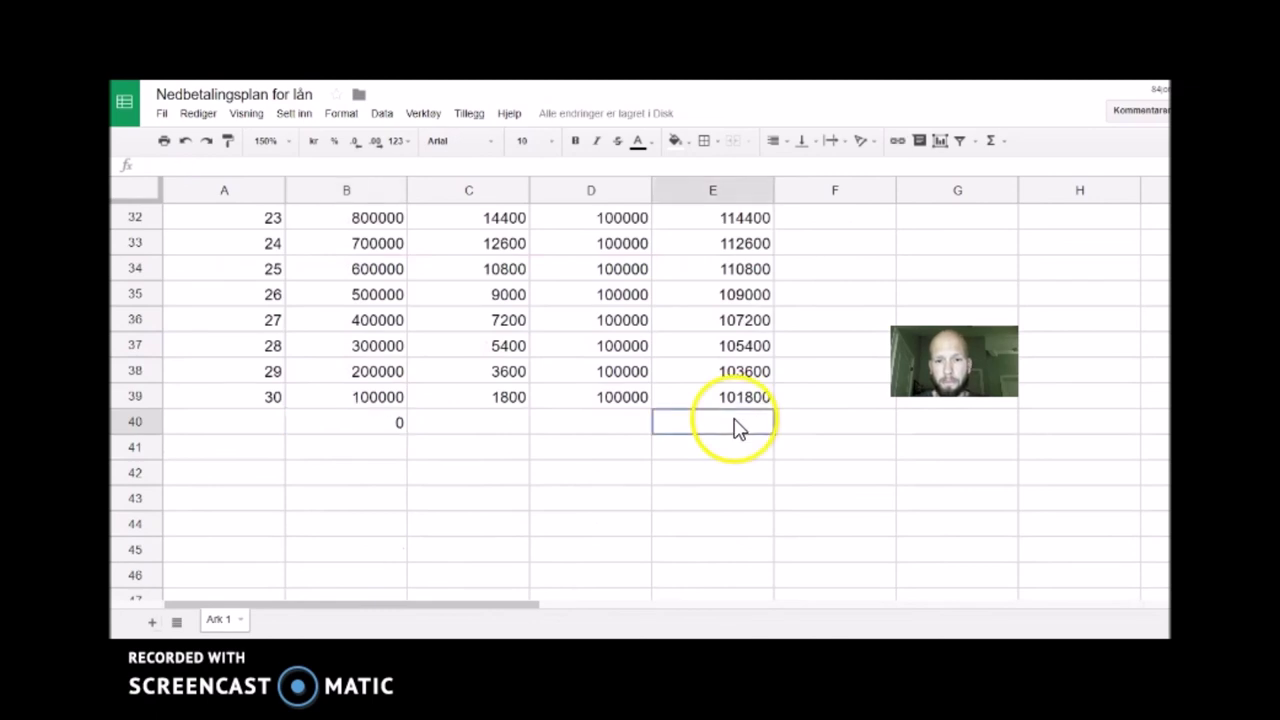
left_click(991, 142)
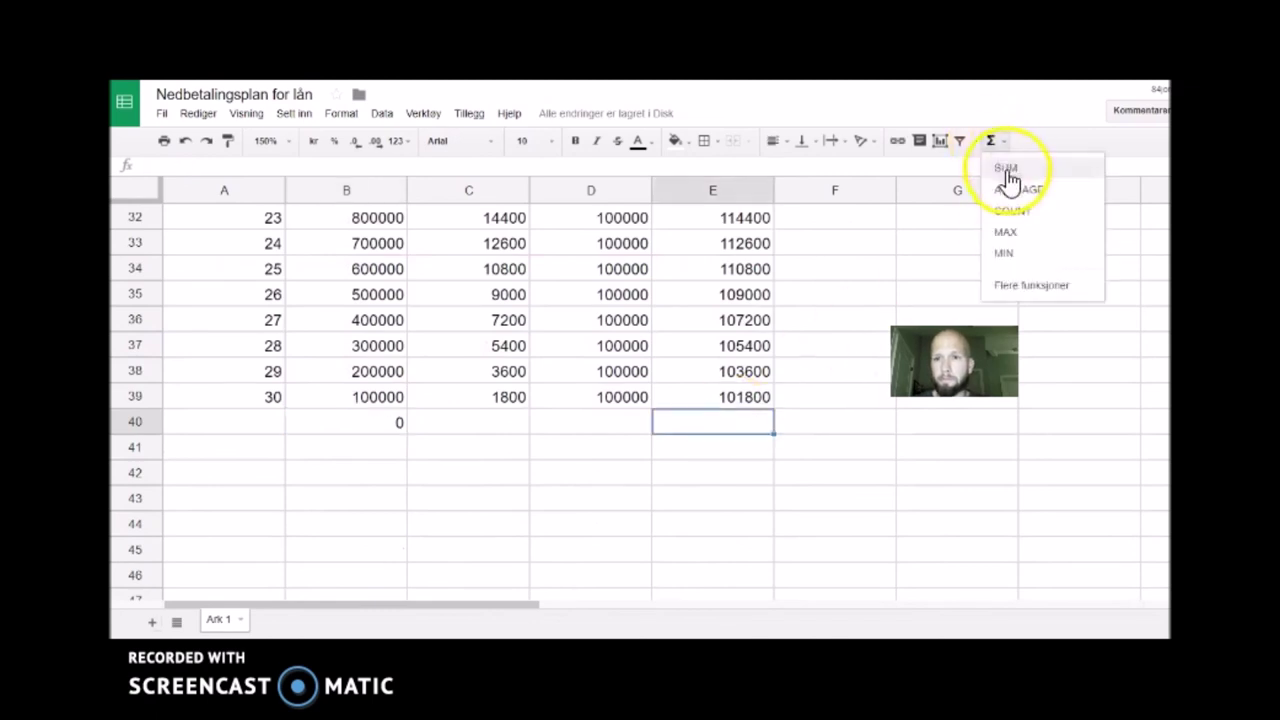
left_click(1006, 168)
scroll(829, 391, "up", 10)
scroll(800, 370, "up", 3)
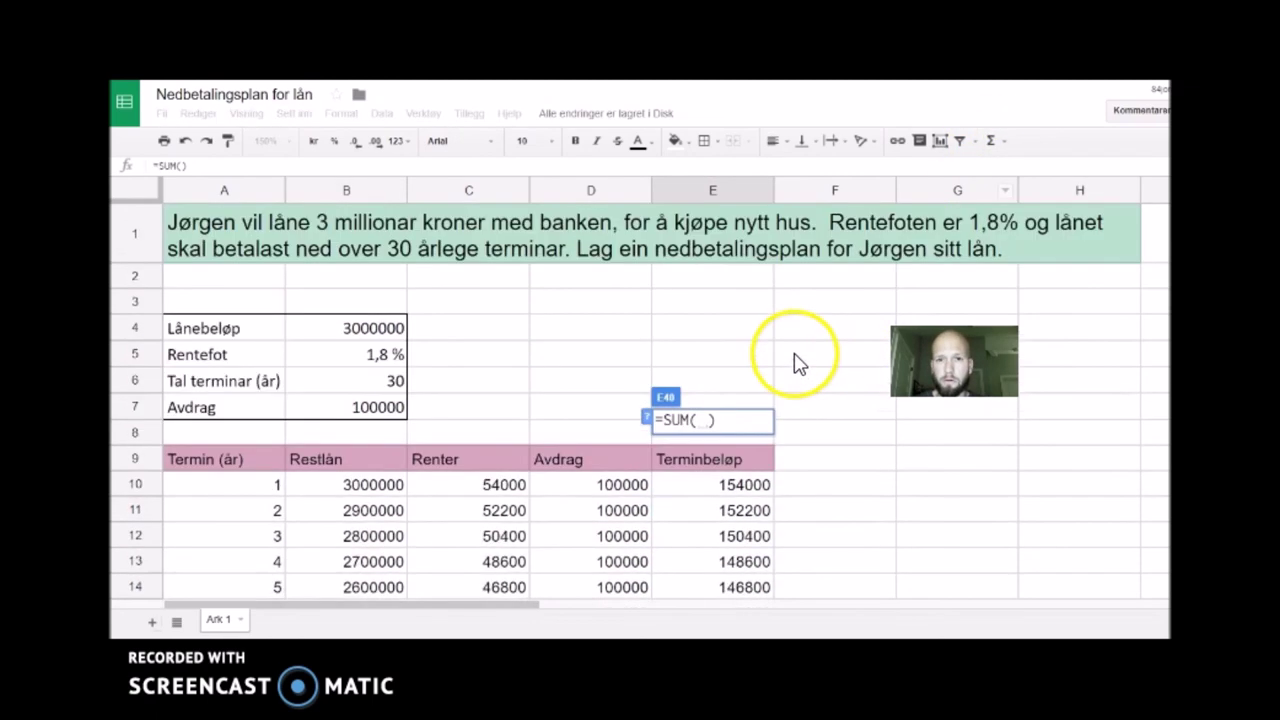
left_click_drag(745, 488, 720, 378)
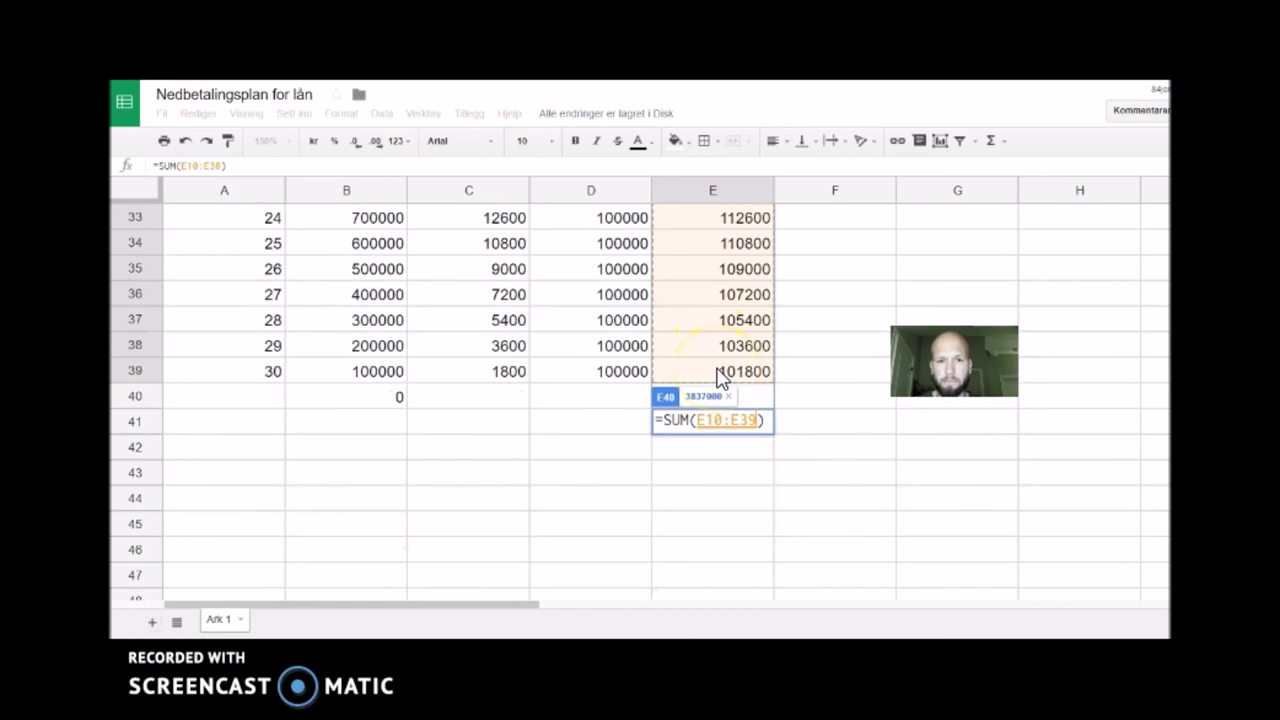
key("Return")
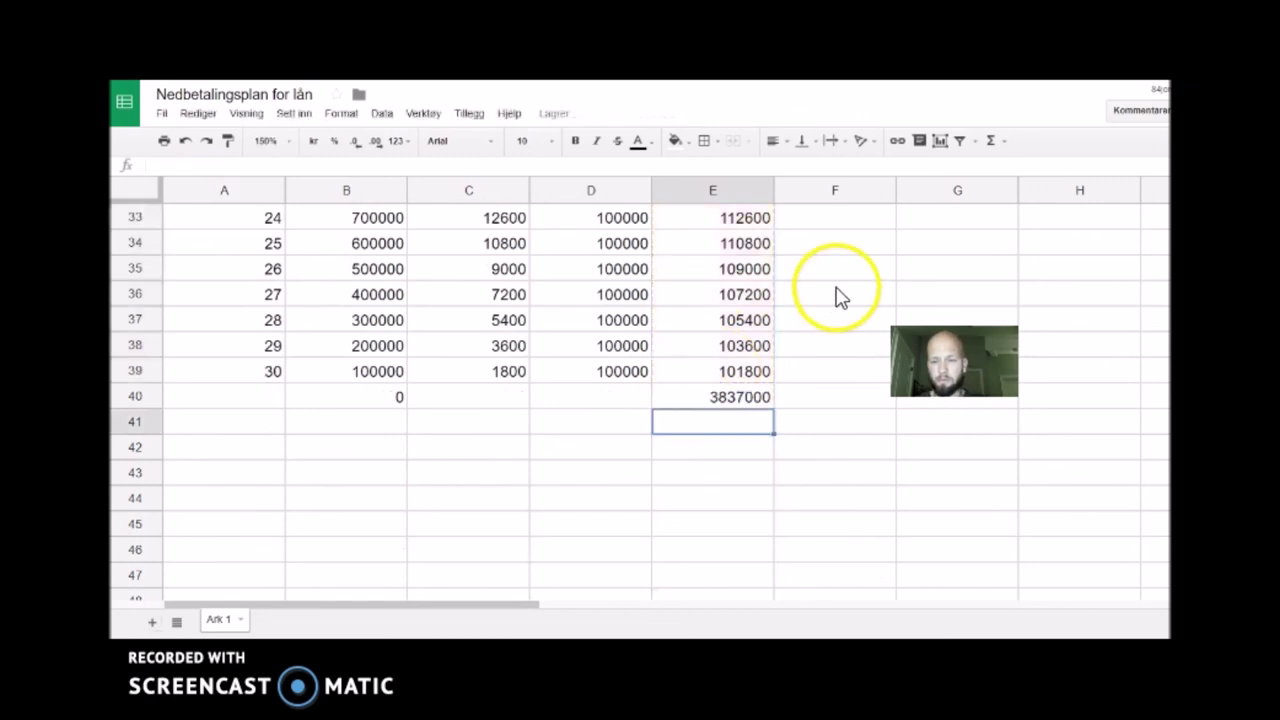
left_click(725, 404)
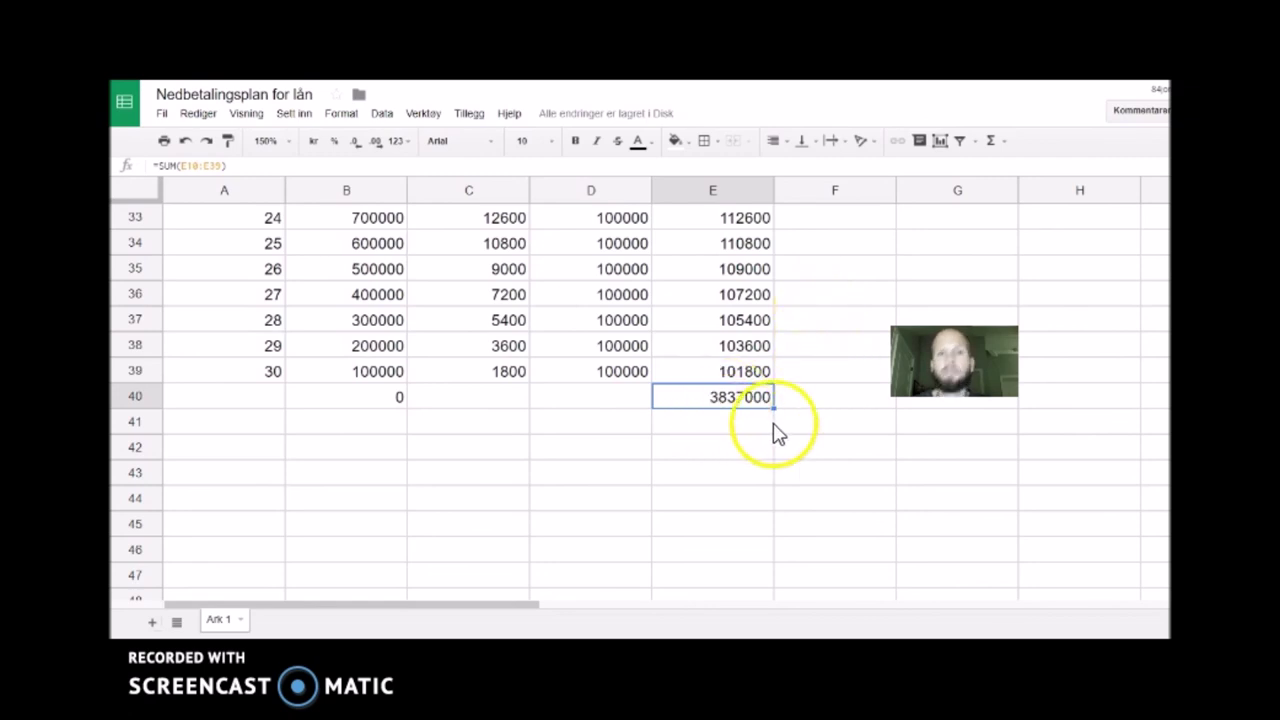
scroll(826, 400, "up", 2)
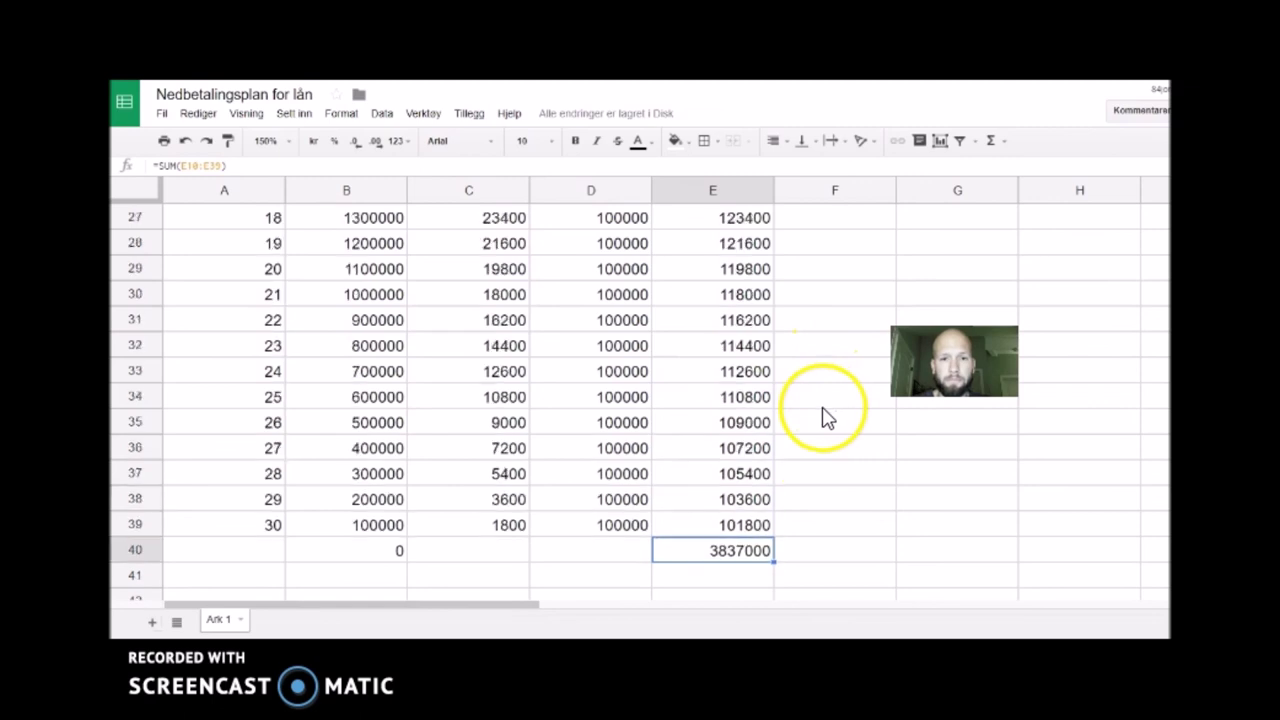
scroll(823, 423, "up", 5)
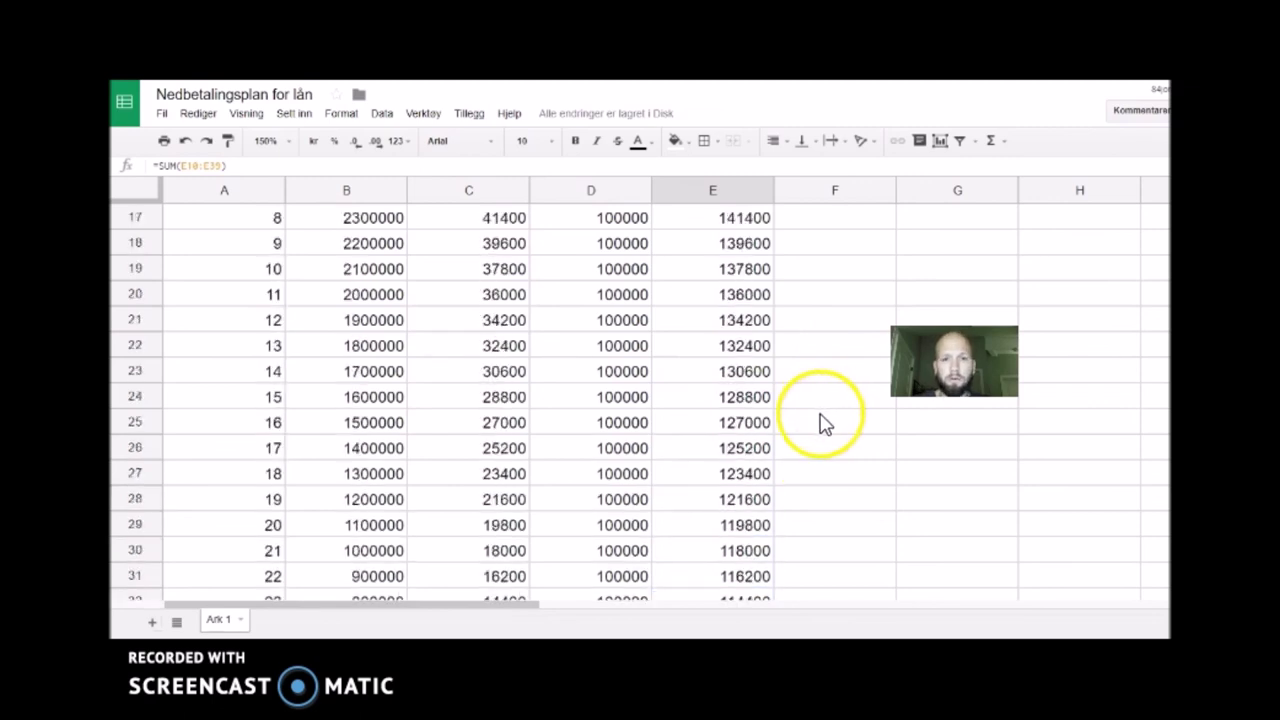
scroll(823, 428, "up", 3)
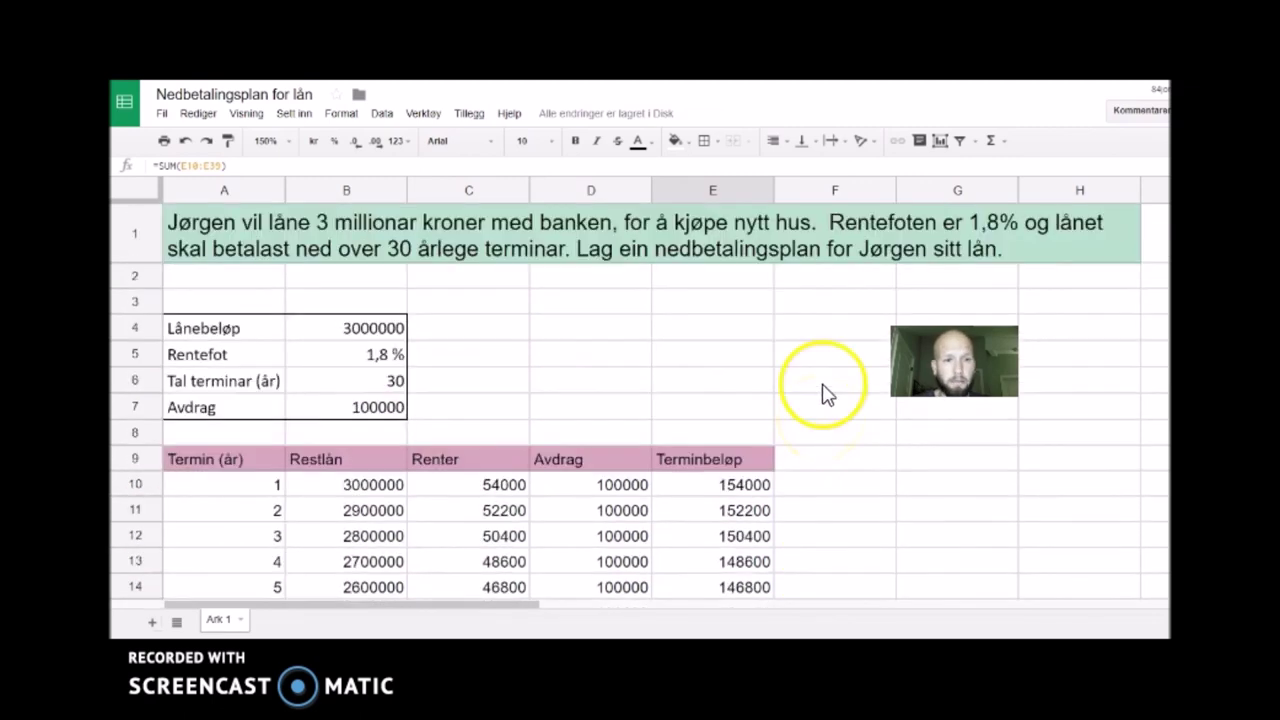
left_click(722, 386)
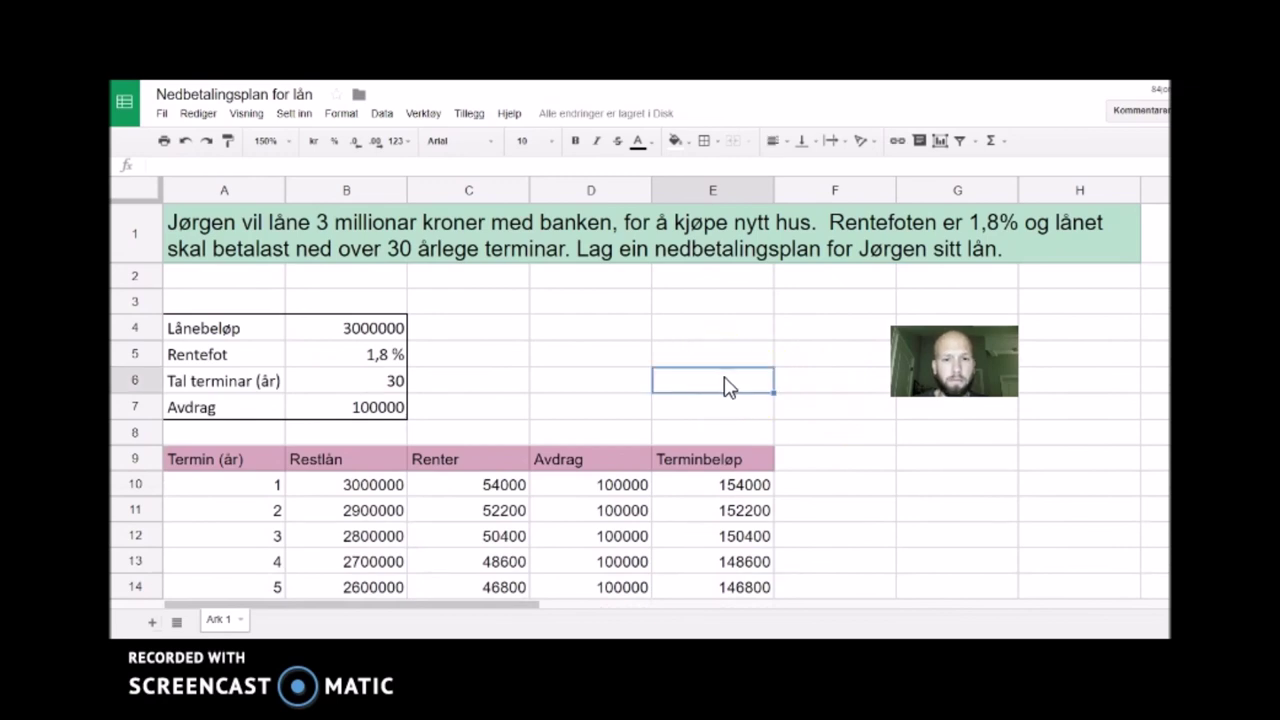